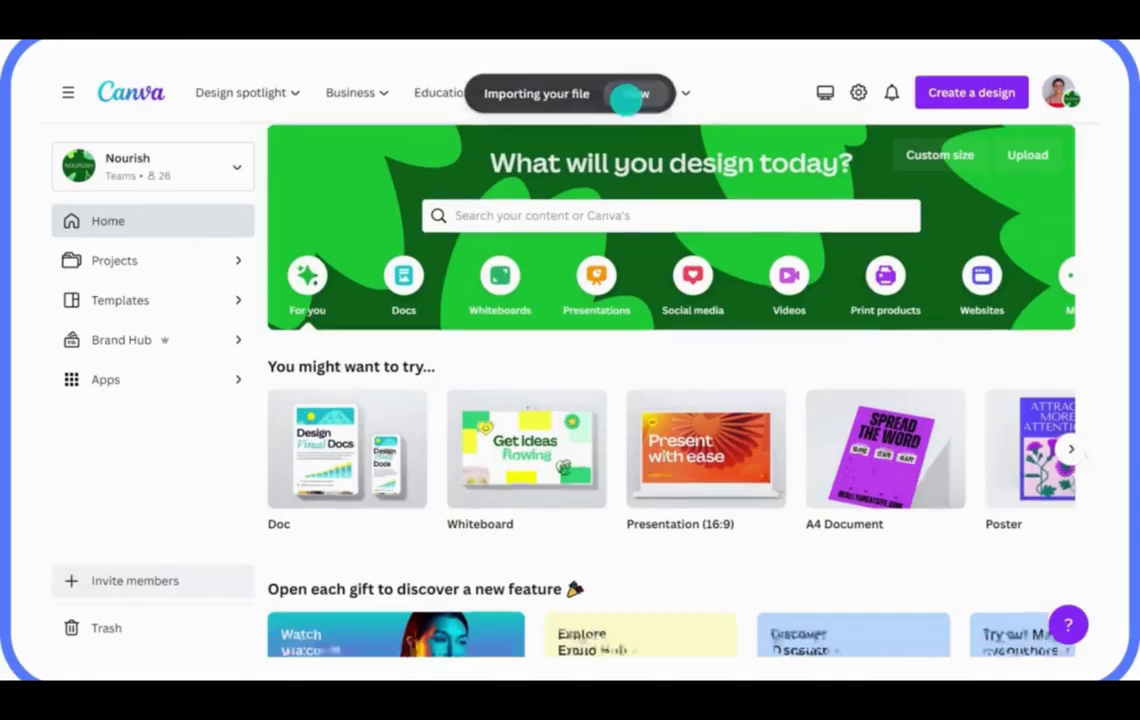
pyautogui.scroll(-5, 626, 97)
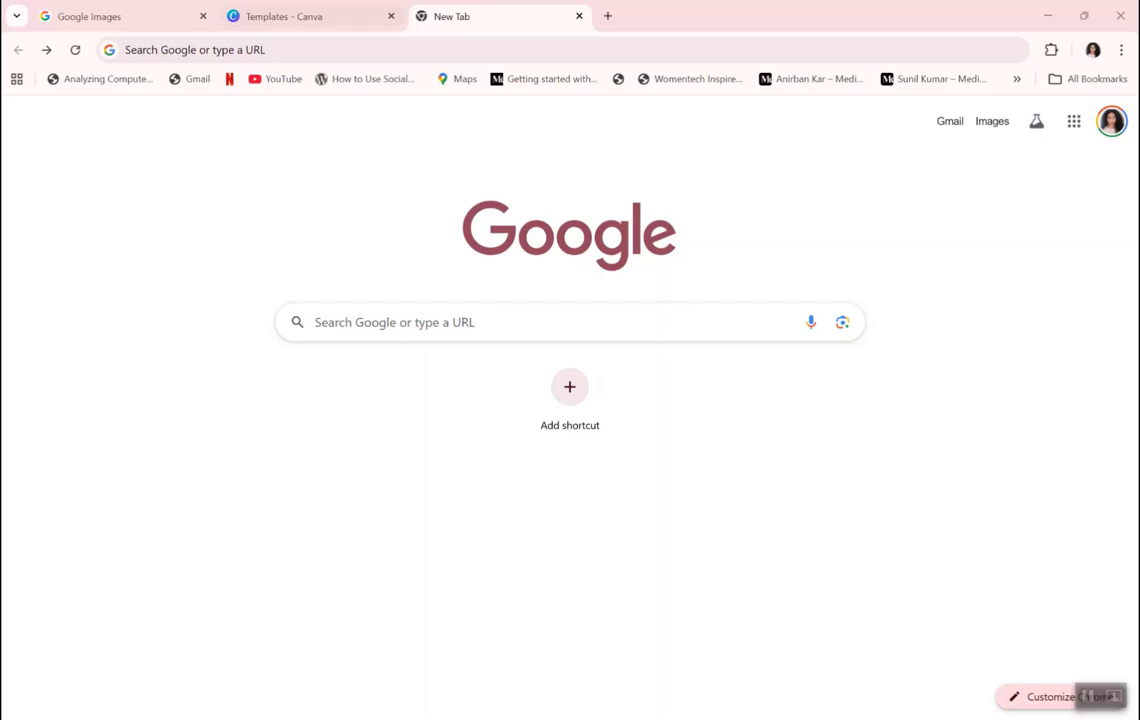
# Step: Load canva.com in the empty browser tab
pyautogui.click(280, 16)
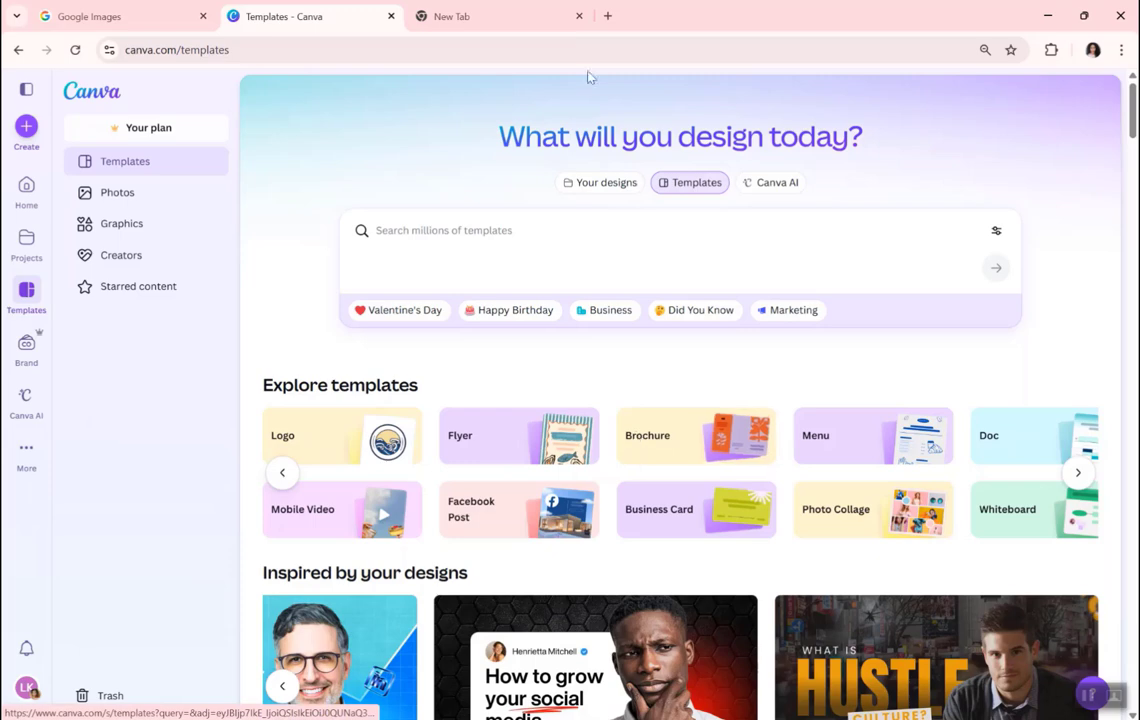
pyautogui.click(525, 22)
pyautogui.click(409, 41)
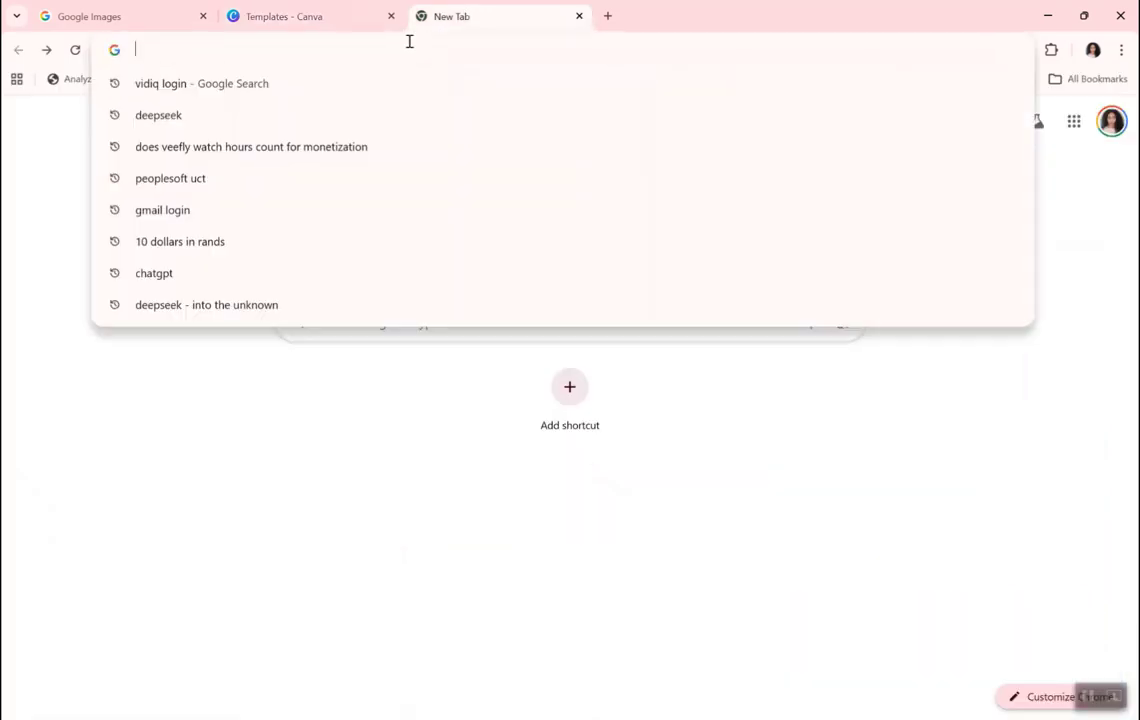
pyautogui.write('Can')
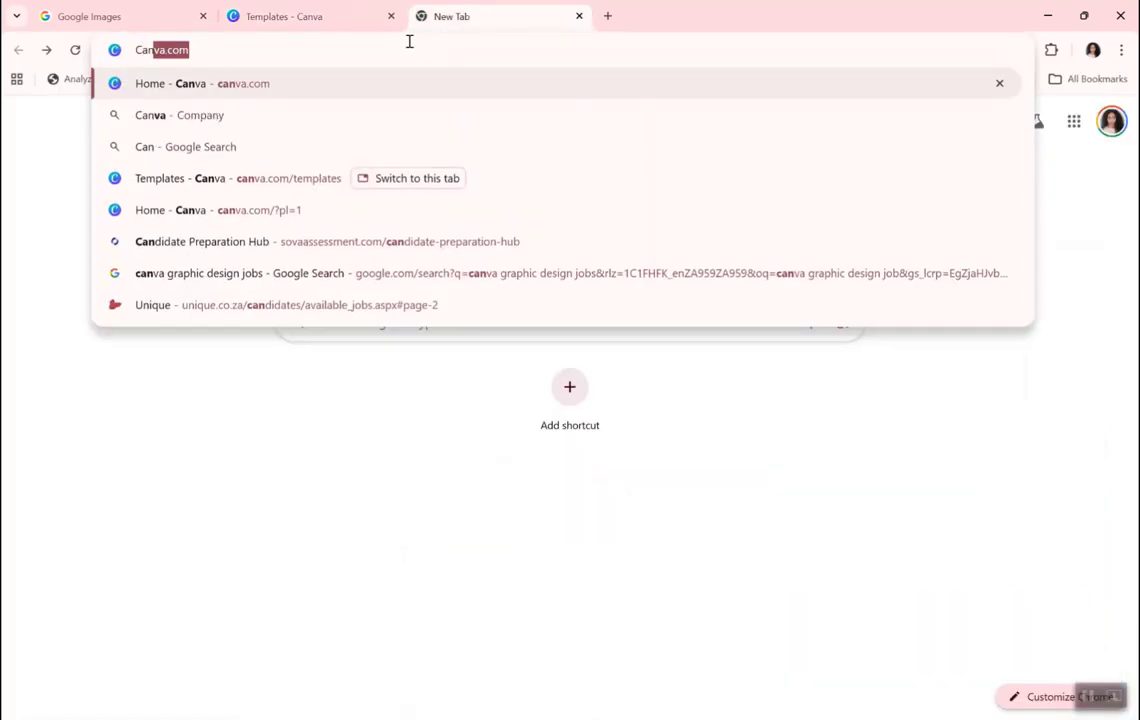
pyautogui.write('va.com')
pyautogui.press('Return')
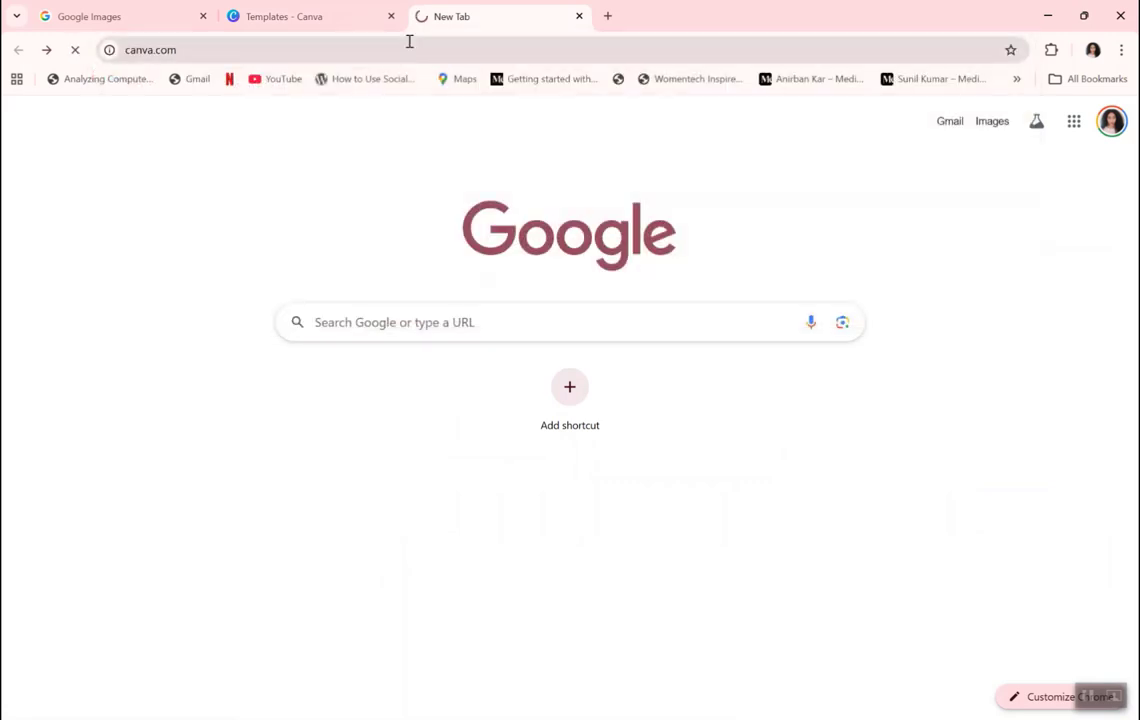
pyautogui.moveTo(337, 59); pyautogui.dragTo(185, 48)
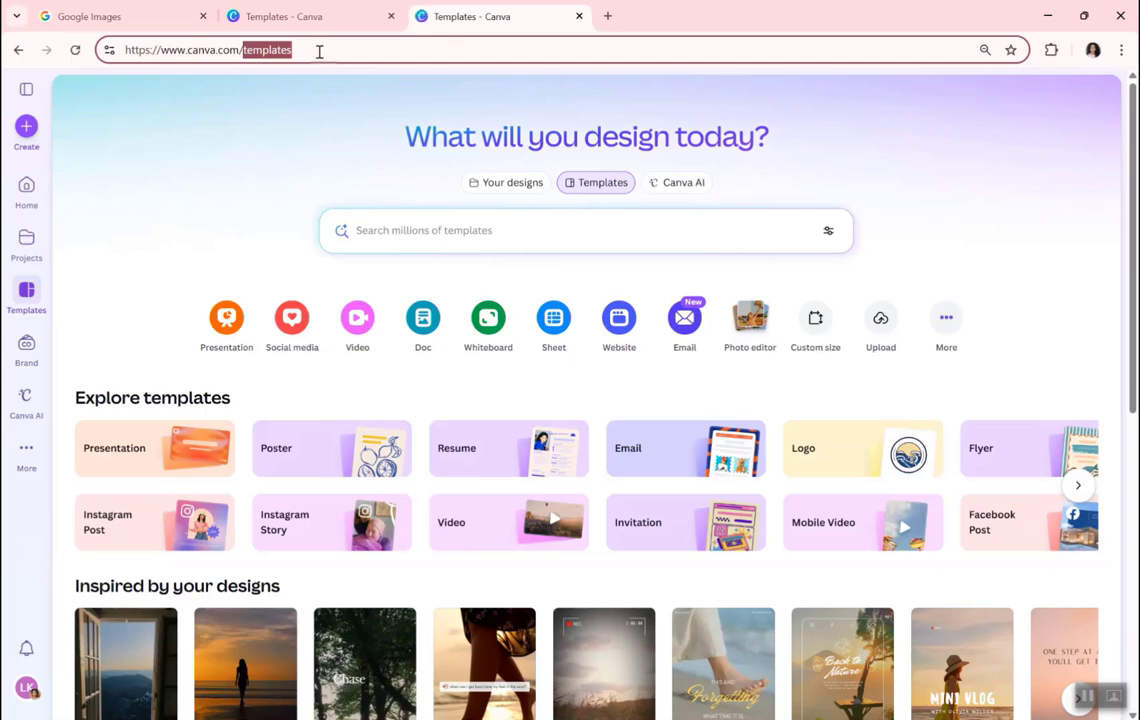
pyautogui.click(319, 51)
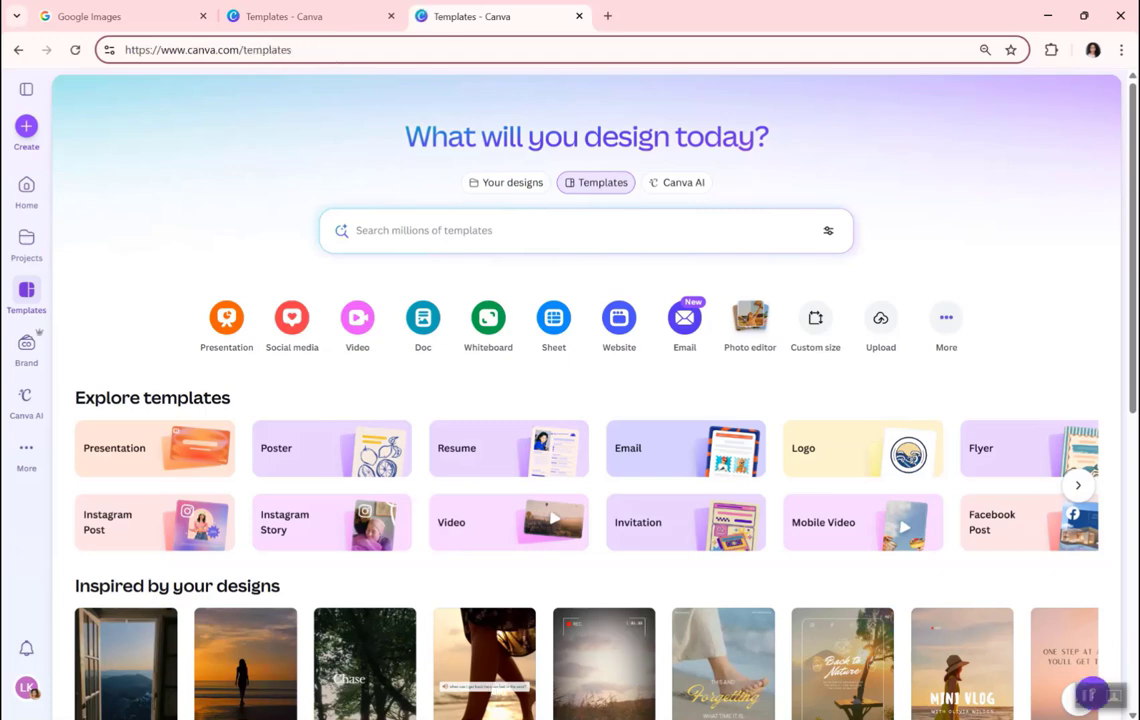
# Step: Minimize the browser and open a separate Chrome window with a different user profile
pyautogui.click(1047, 16)
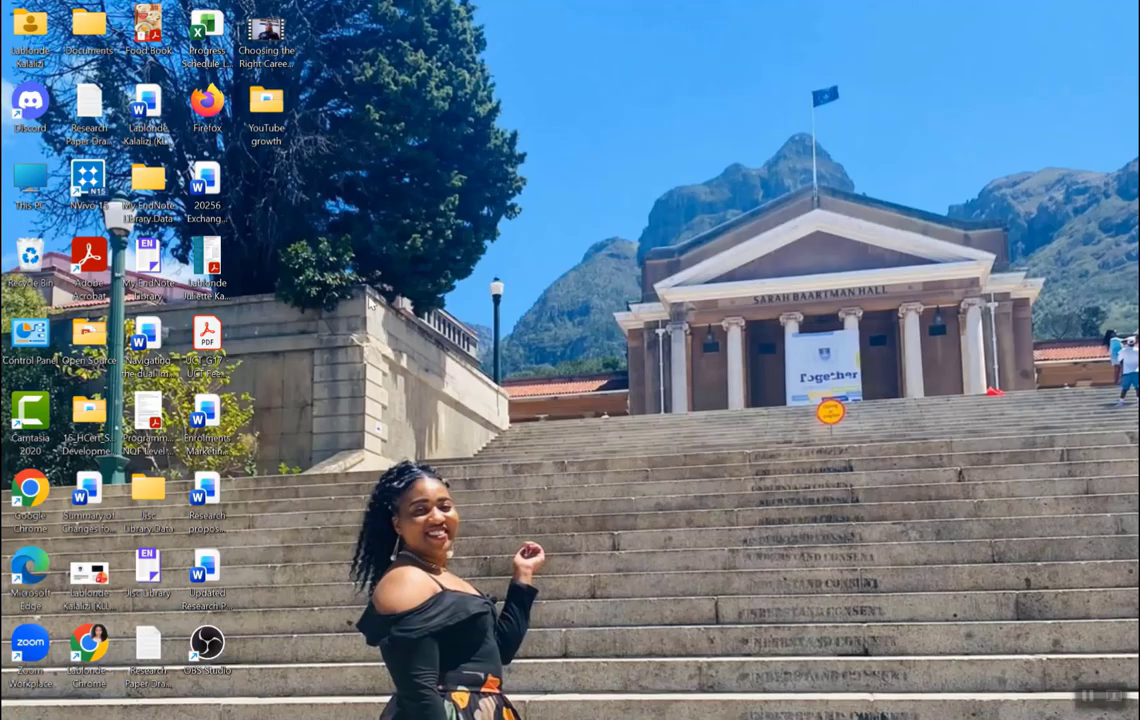
pyautogui.doubleClick(30, 490)
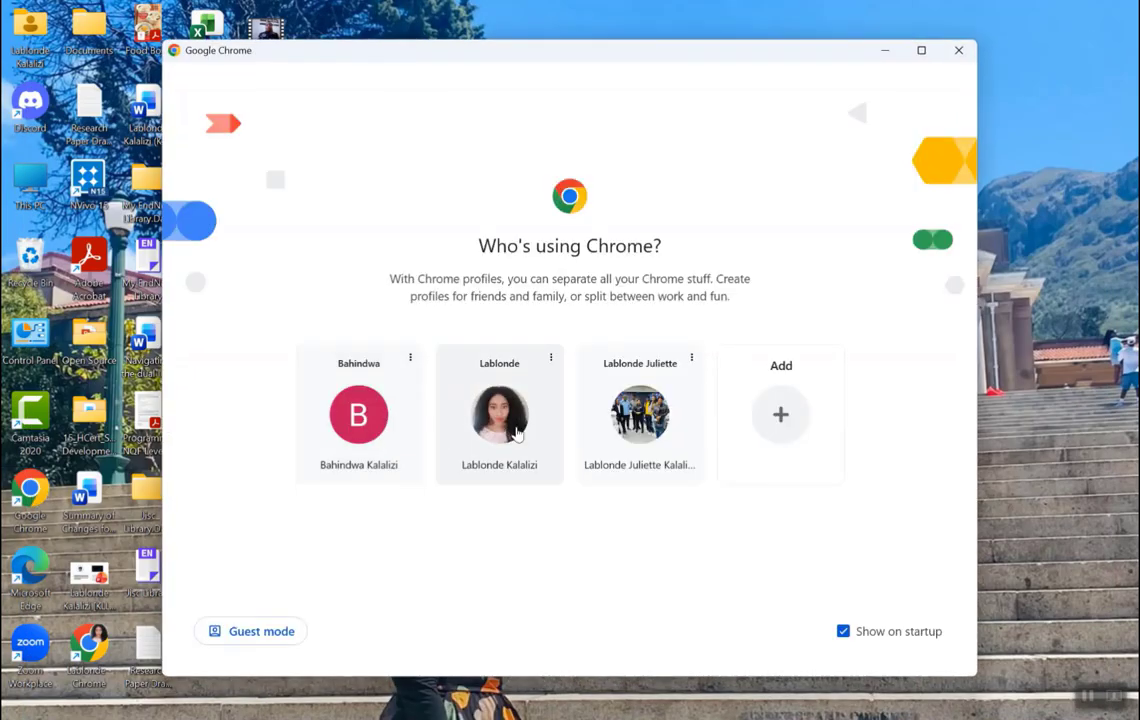
pyautogui.click(360, 420)
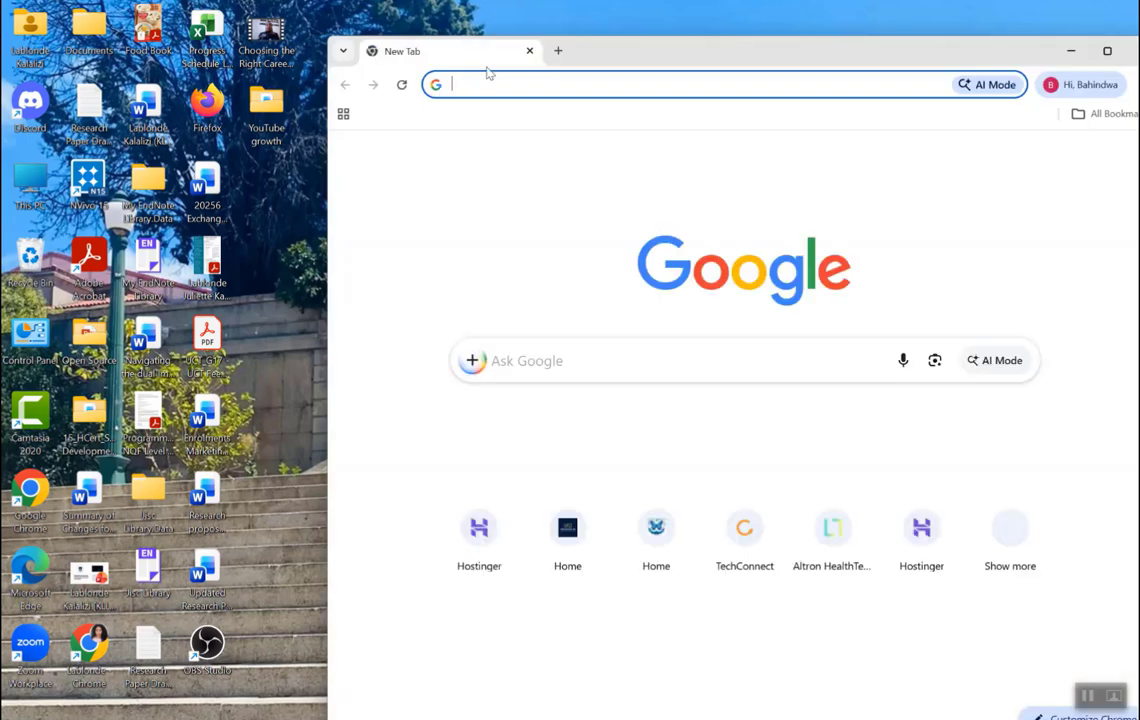
# Step: Load canva.com in the second profile's window and maximize the window
pyautogui.click(513, 80)
pyautogui.write('can')
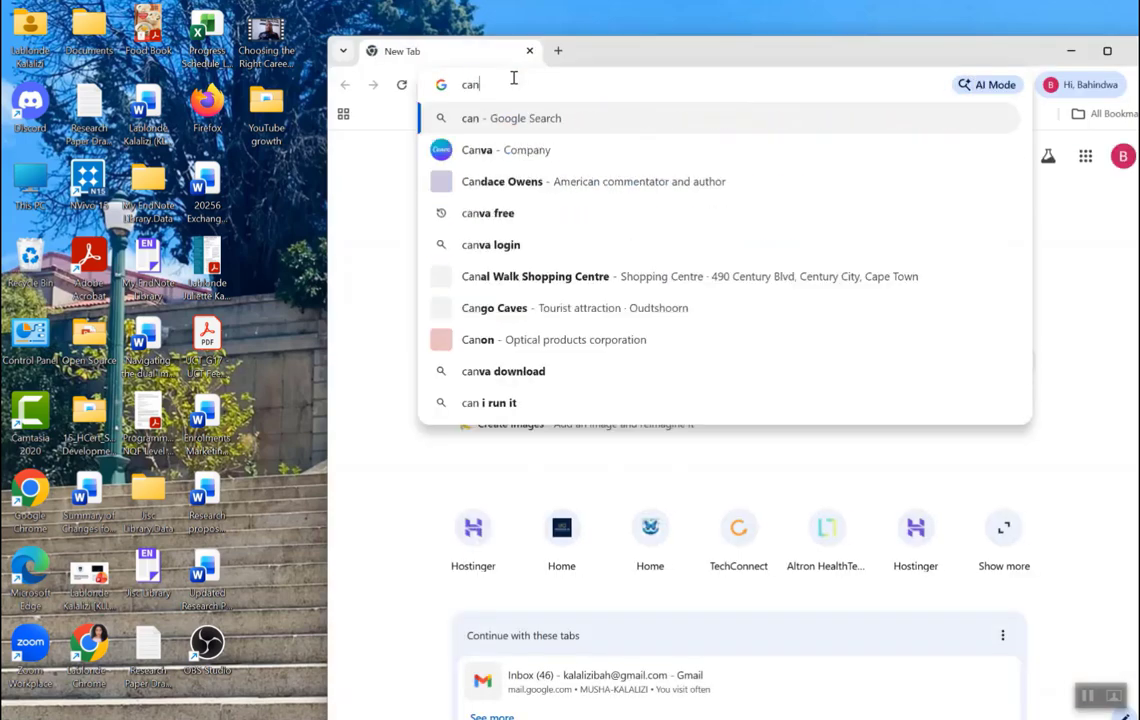
pyautogui.write('v')
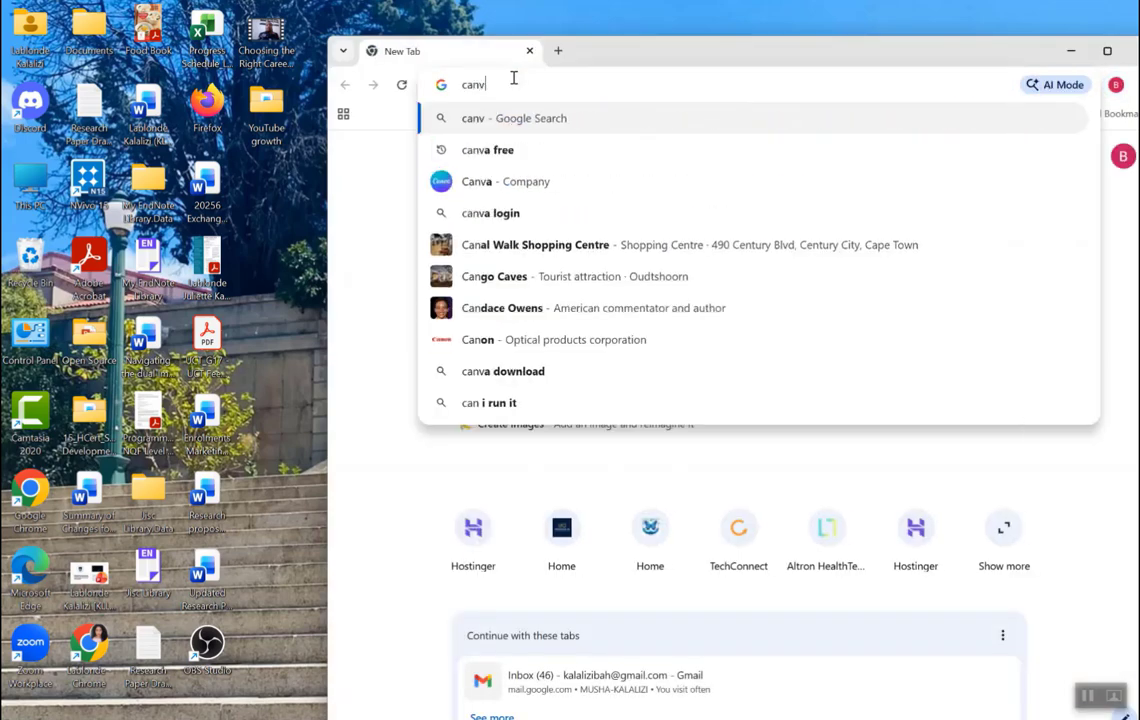
pyautogui.write('a.com')
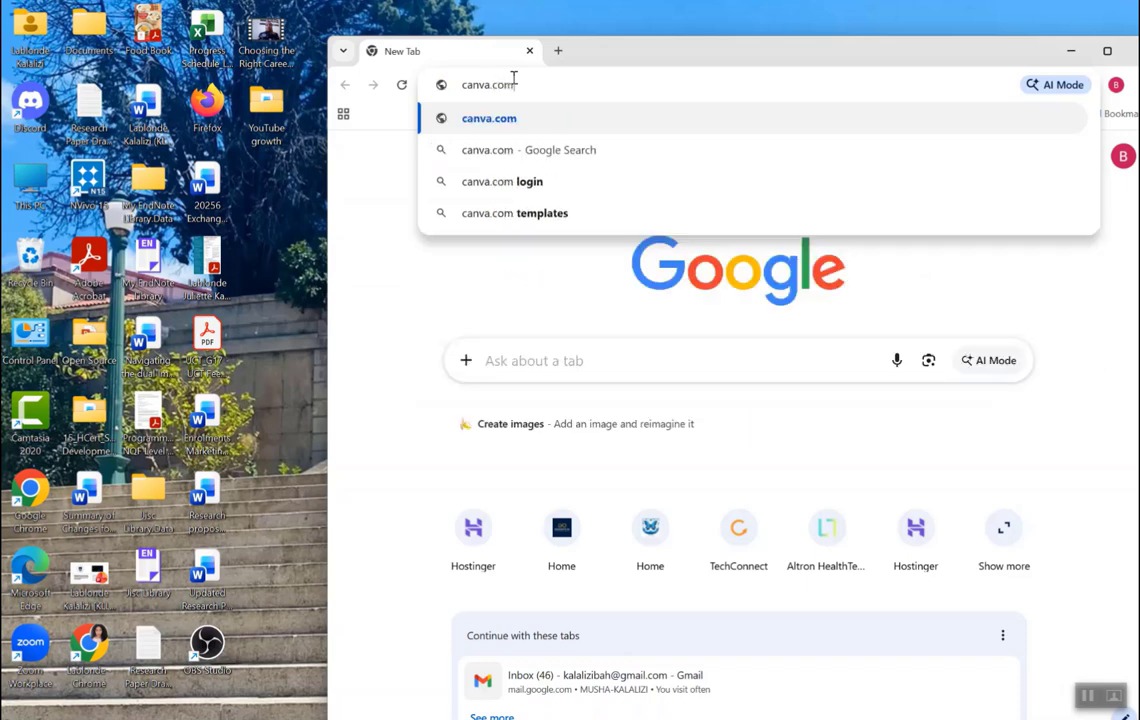
pyautogui.press('Return')
pyautogui.moveTo(753, 60); pyautogui.dragTo(540, 55)
pyautogui.click(891, 48)
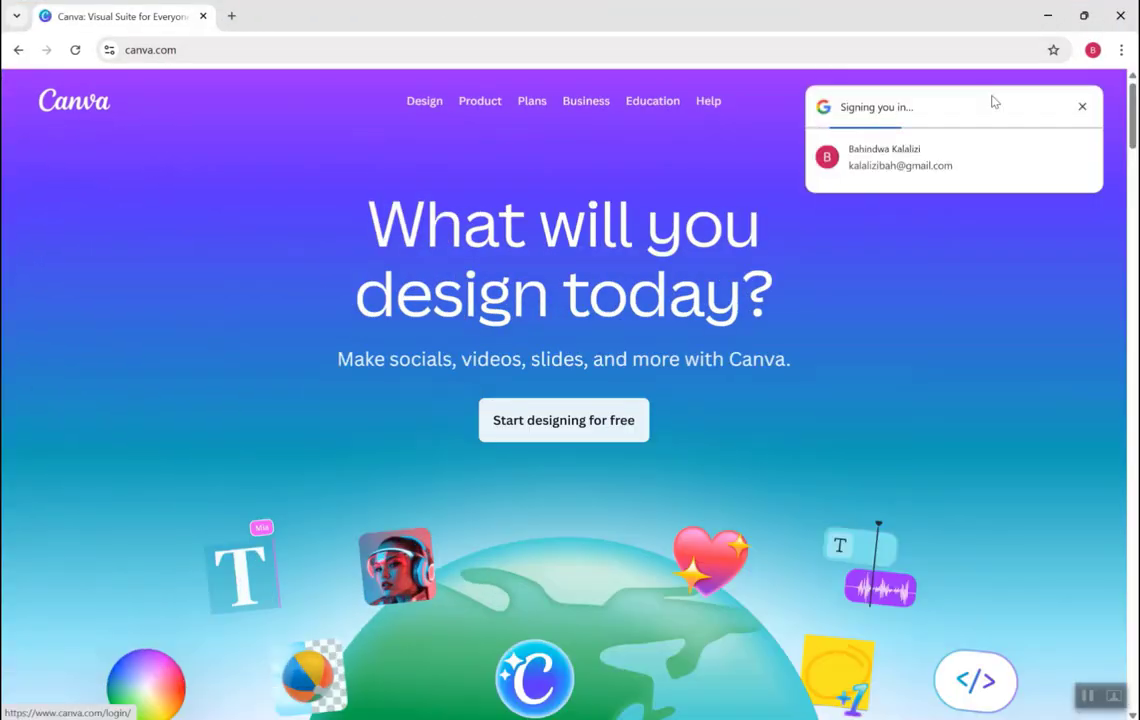
# Step: Open Canva's sign-up options, try continuing with email, and dismiss the pop-up dialogs
pyautogui.click(1080, 108)
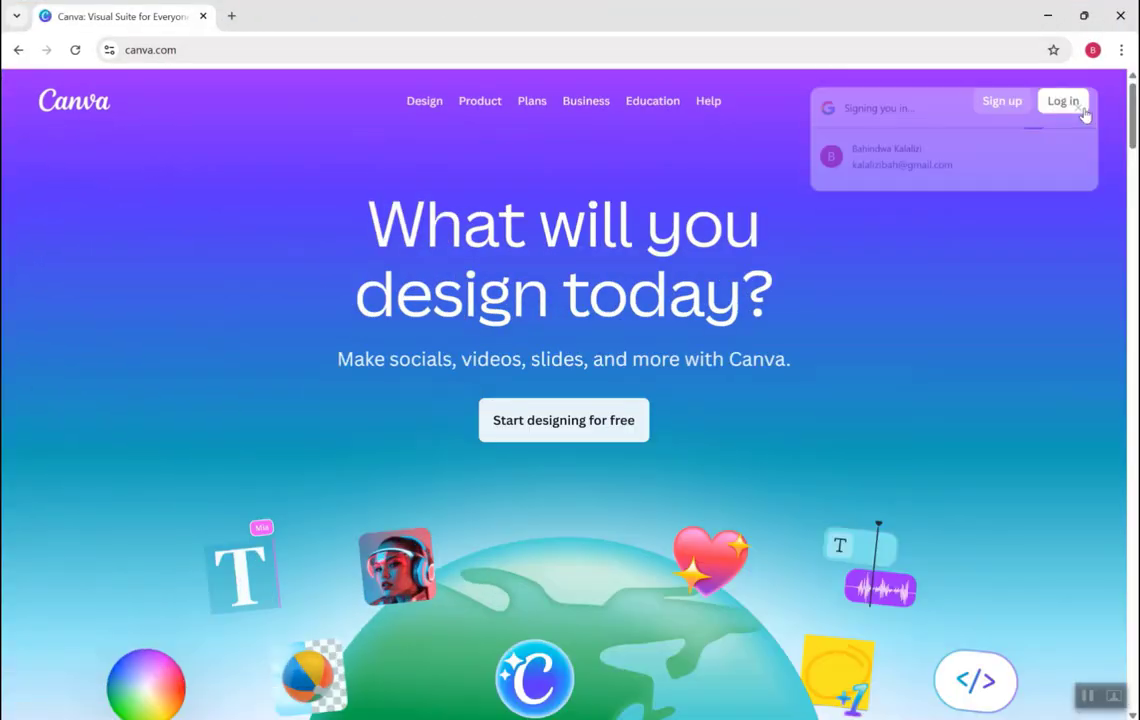
pyautogui.click(1001, 102)
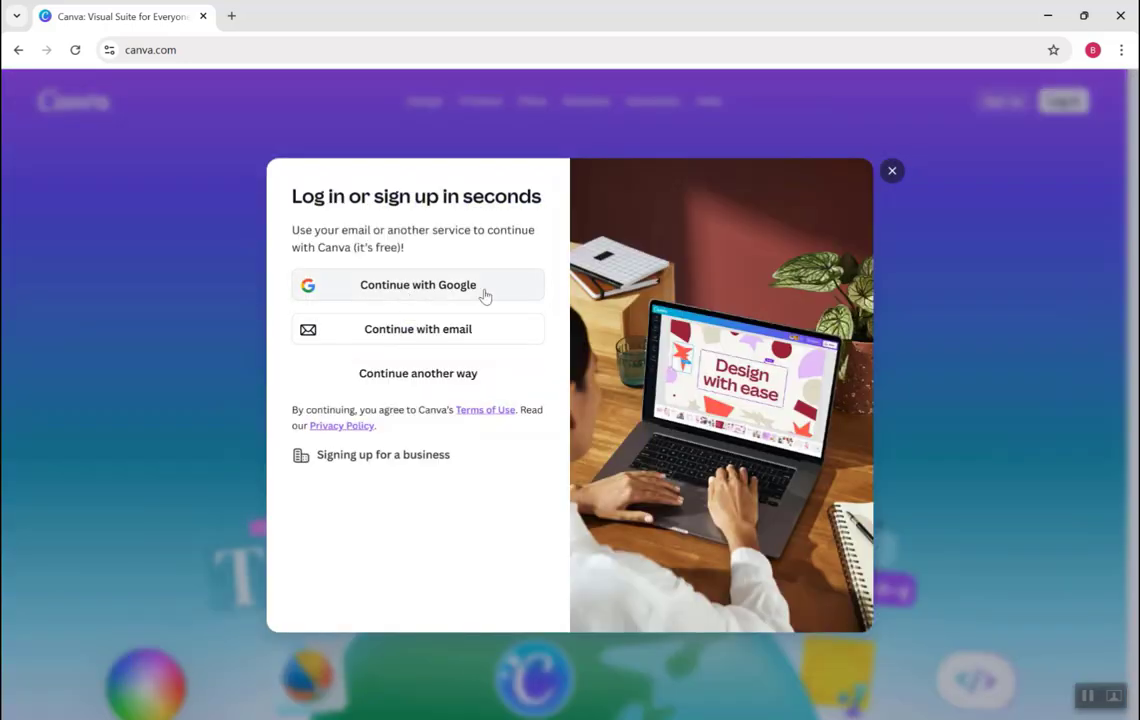
pyautogui.click(420, 333)
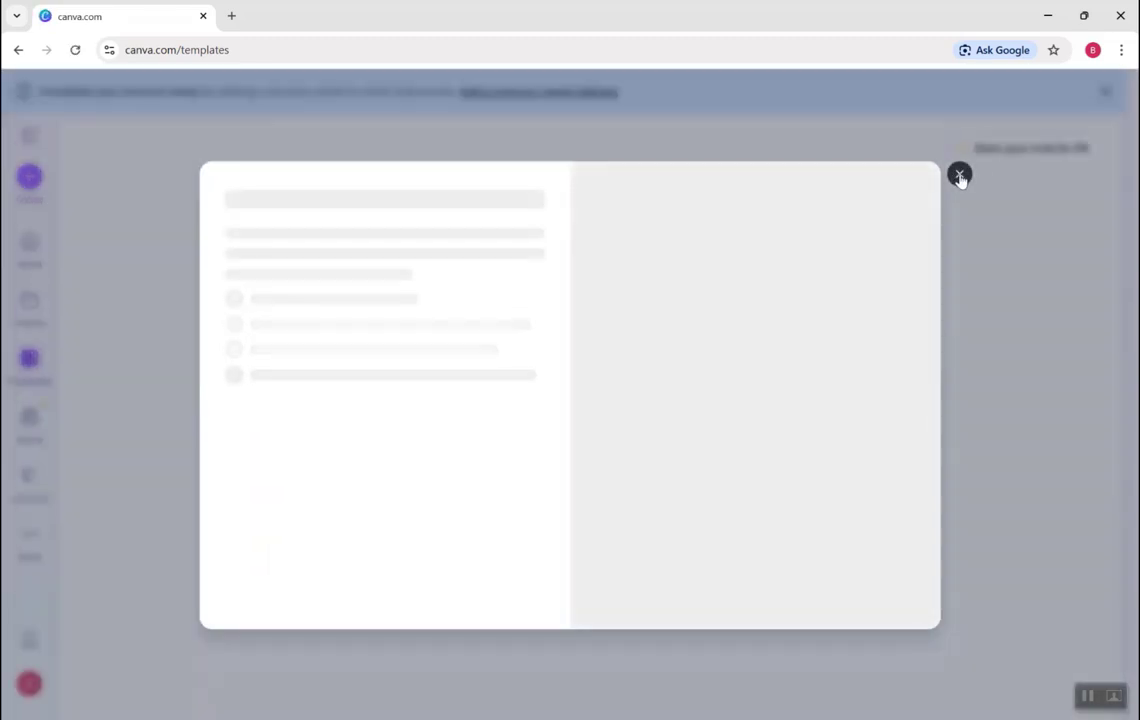
pyautogui.click(959, 176)
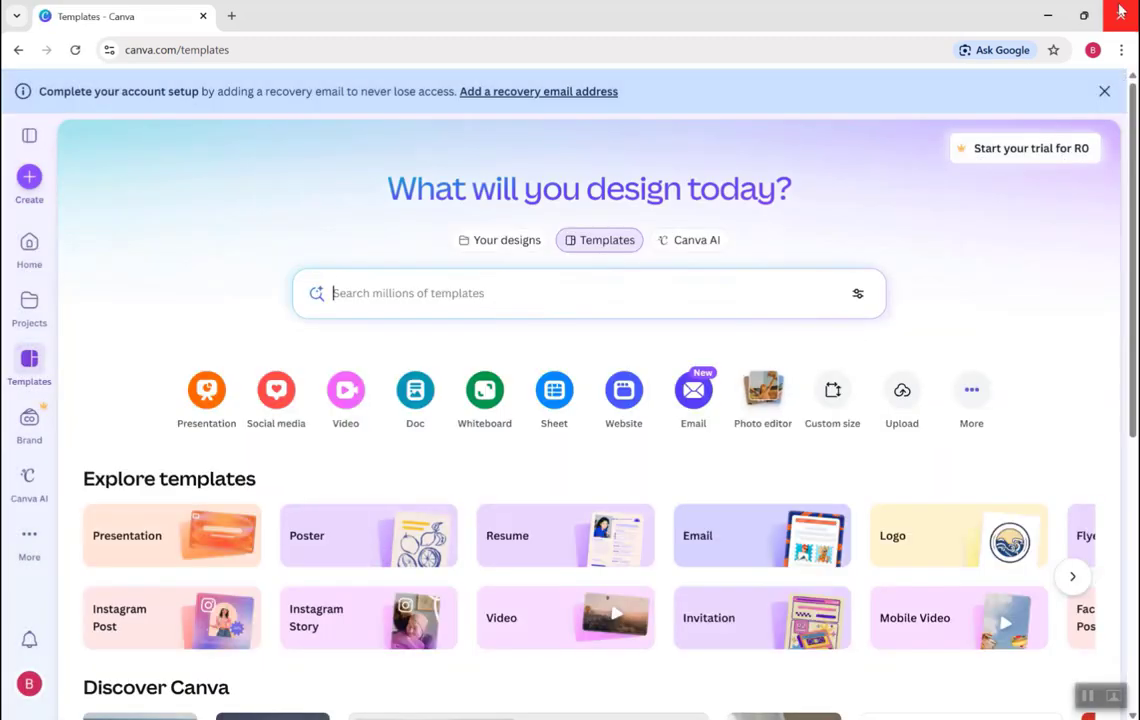
# Step: Close the second profile's browser window and restore the minimized one with Canva
pyautogui.click(1120, 10)
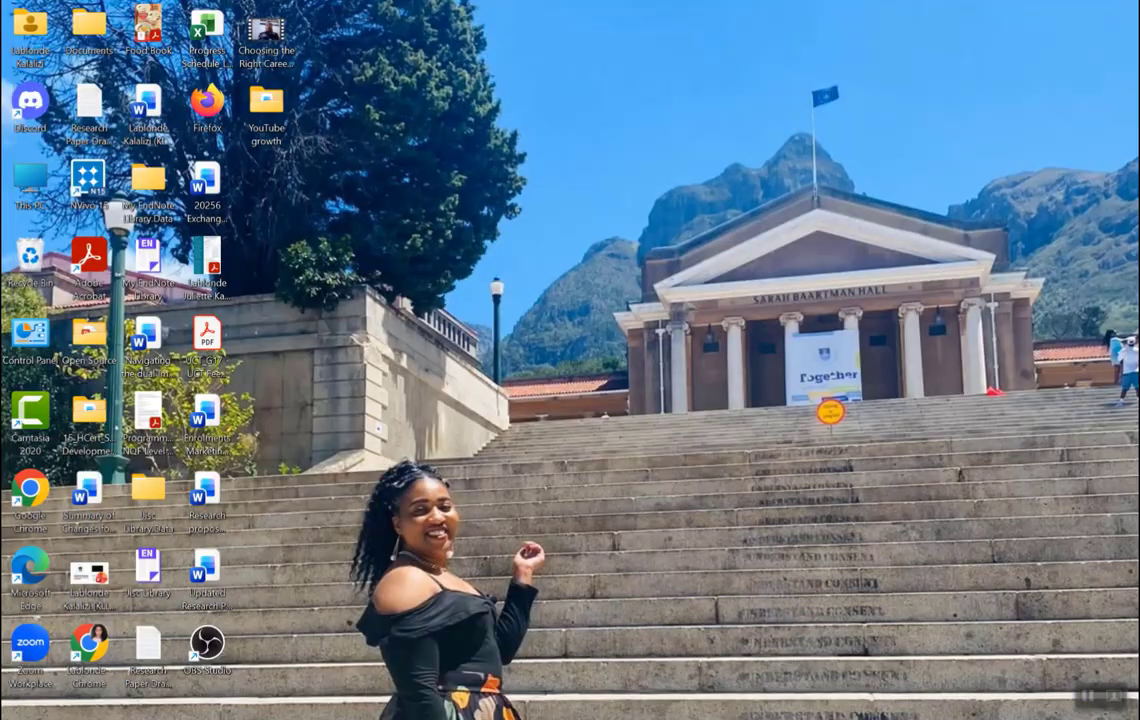
pyautogui.moveTo(553, 716)
pyautogui.click(553, 660)
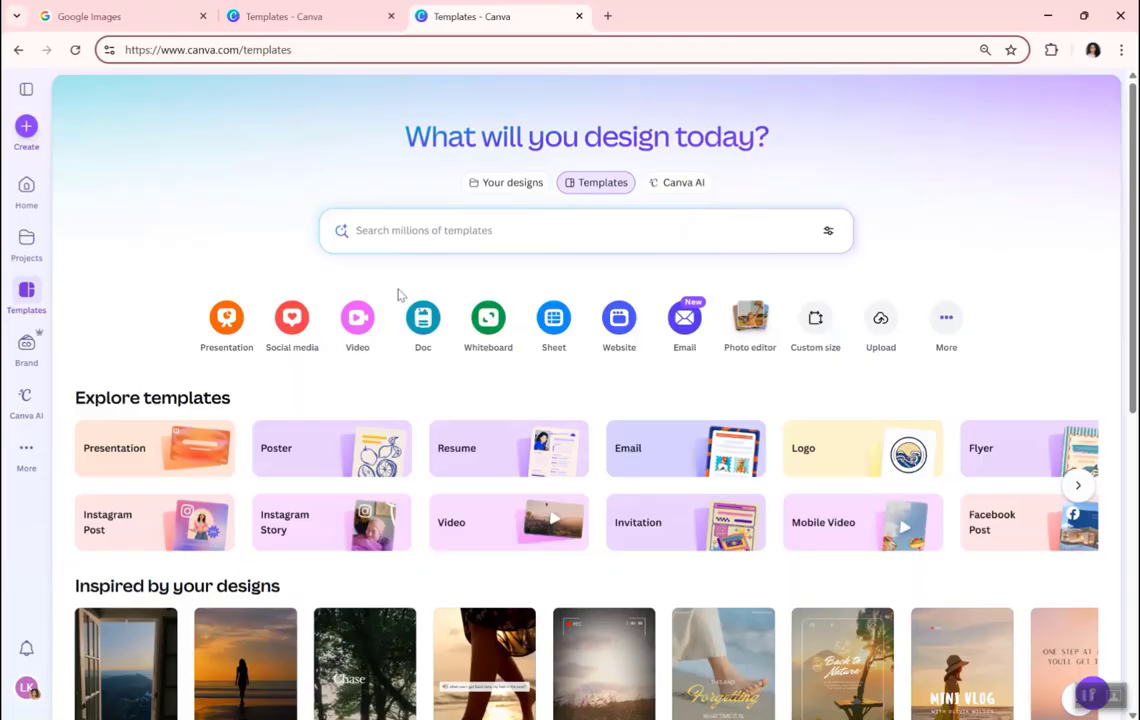
# Step: Look through Canva's template categories, the extra navigation entries and the home page with recent designs
pyautogui.scroll(-3, 383, 283)
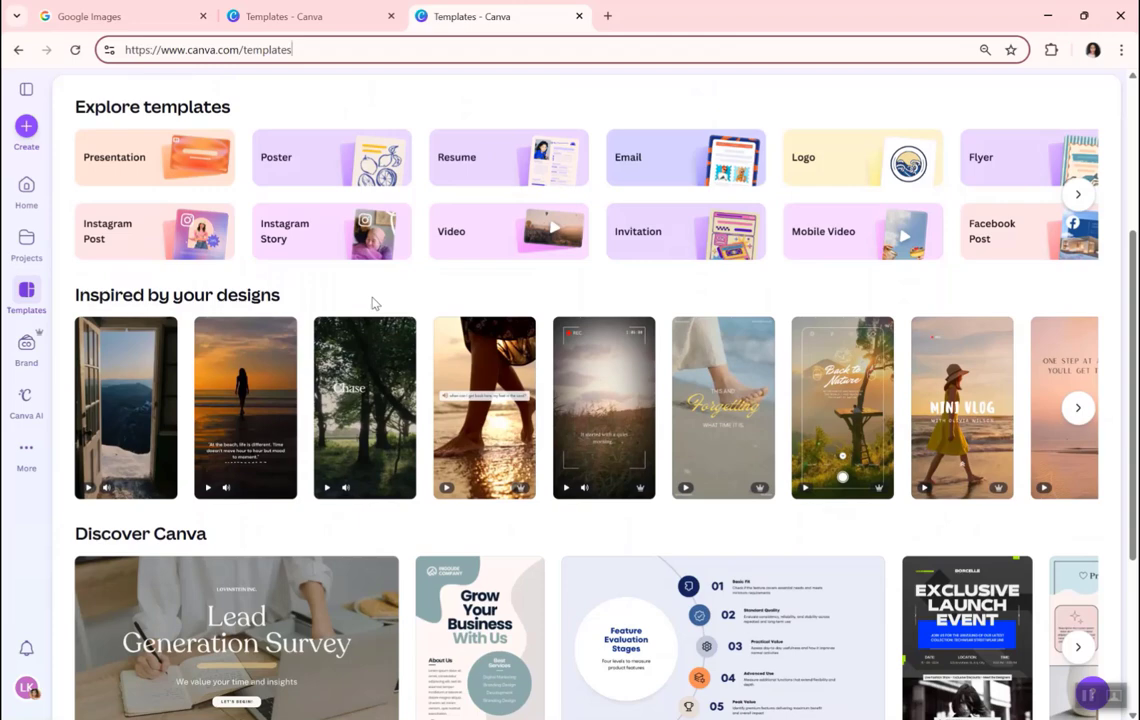
pyautogui.scroll(-3, 372, 302)
pyautogui.scroll(5, 372, 302)
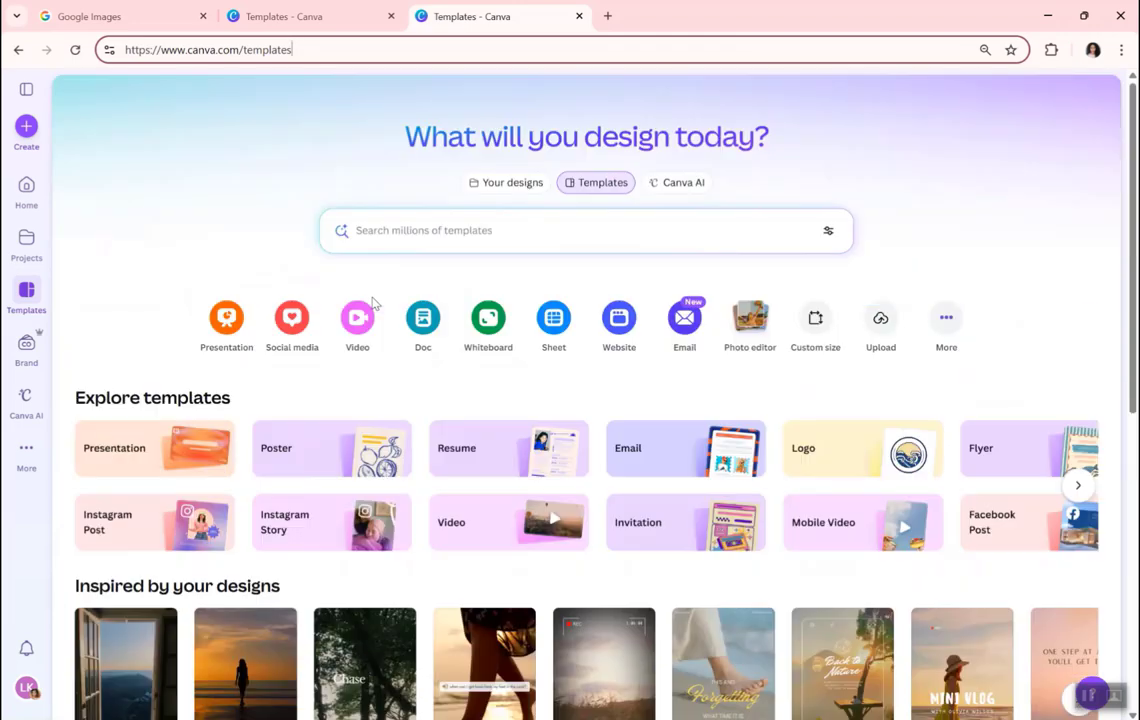
pyautogui.scroll(-2, 372, 302)
pyautogui.scroll(2, 372, 302)
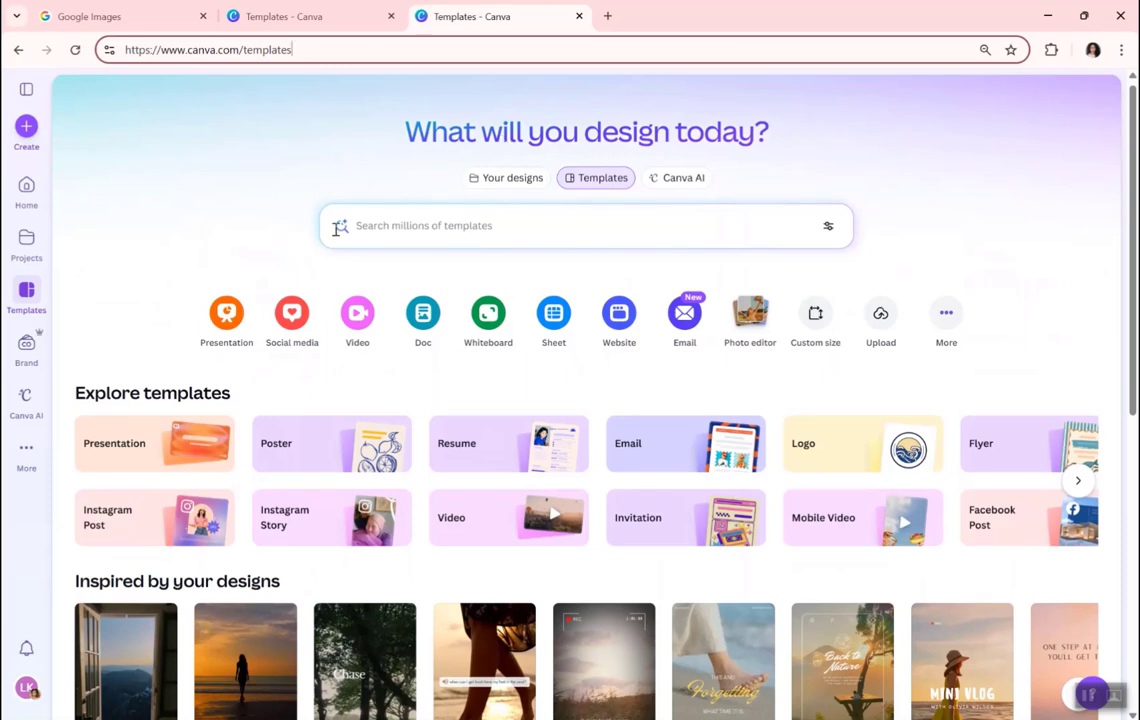
pyautogui.click(24, 453)
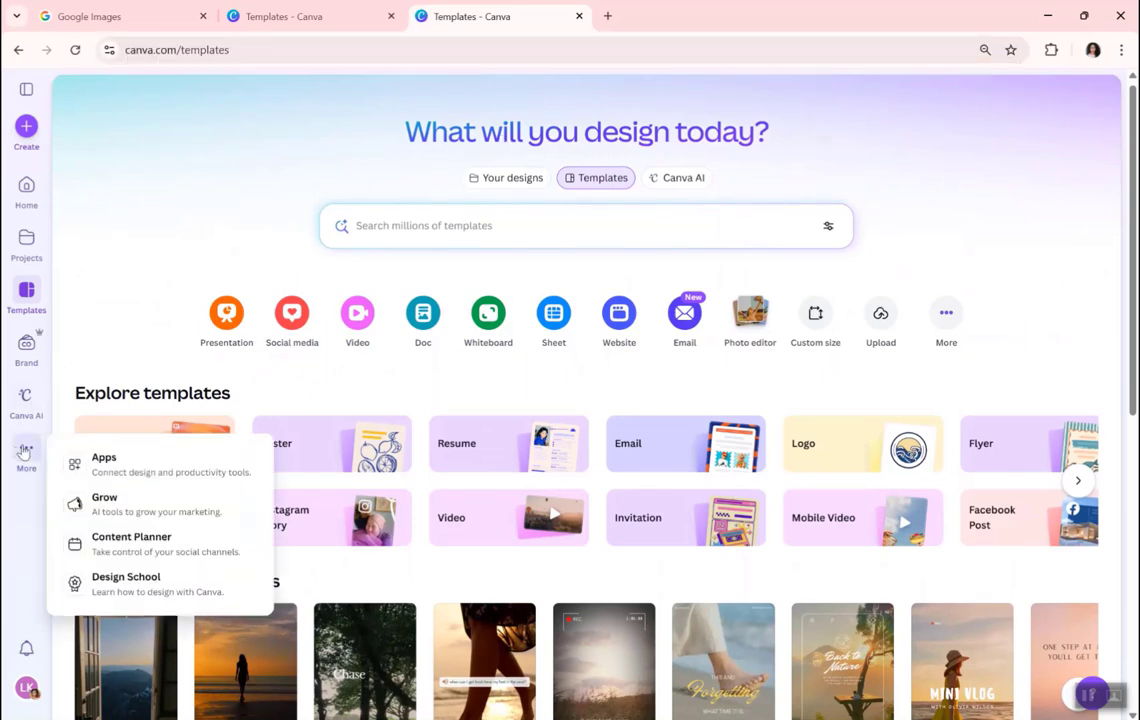
pyautogui.click(26, 186)
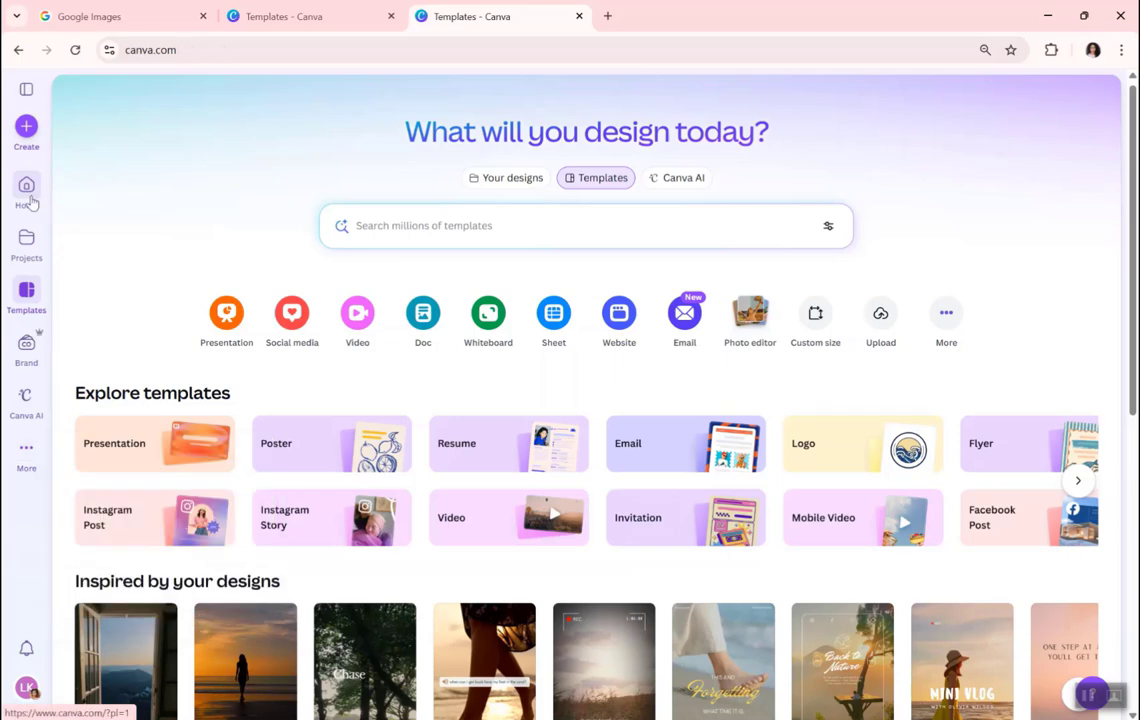
pyautogui.click(468, 230)
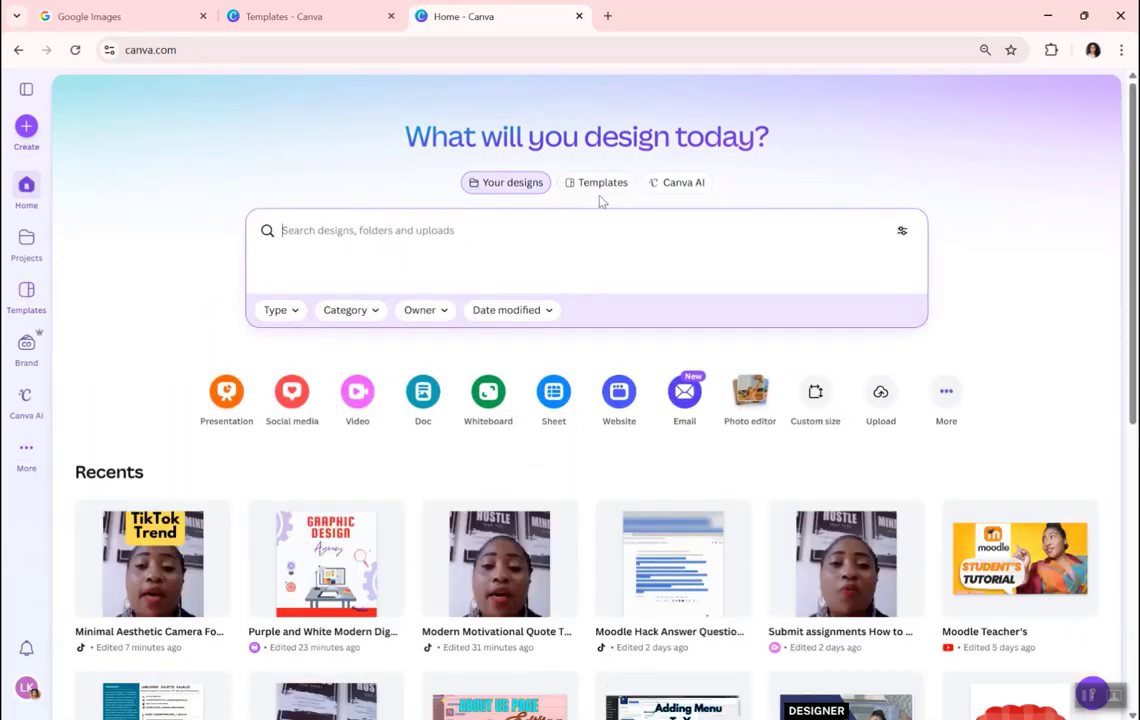
pyautogui.click(596, 184)
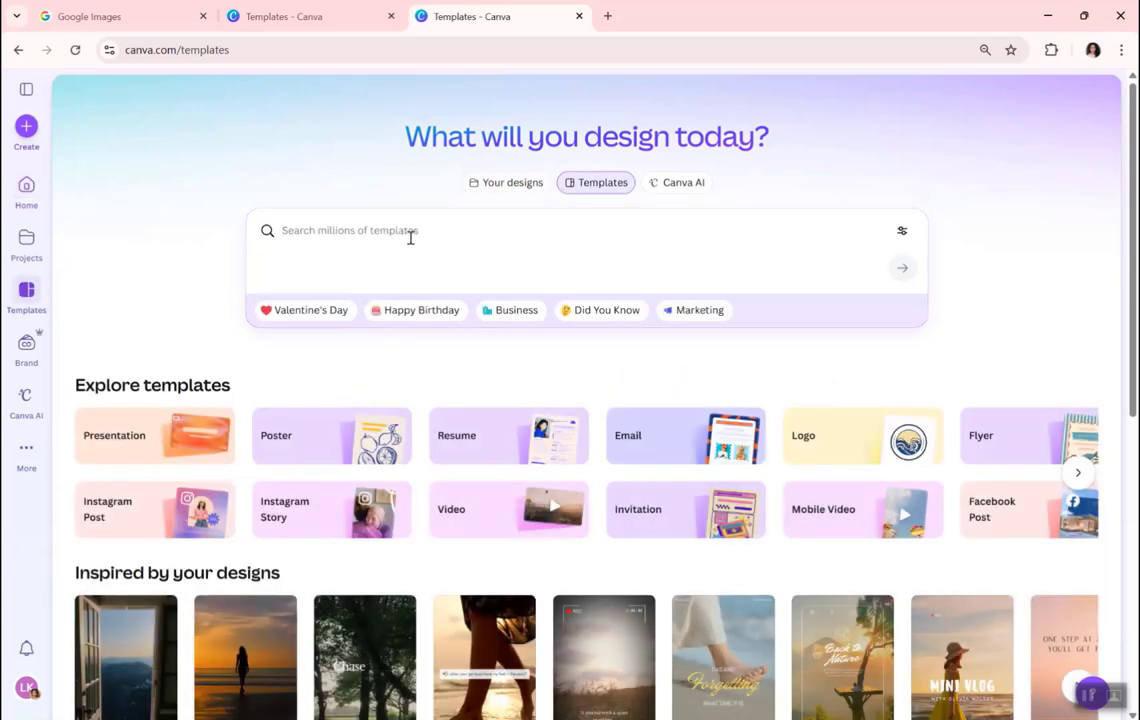
pyautogui.click(21, 455)
# Step: Create a new blank Video (Landscape) design from the Videos category
pyautogui.click(26, 128)
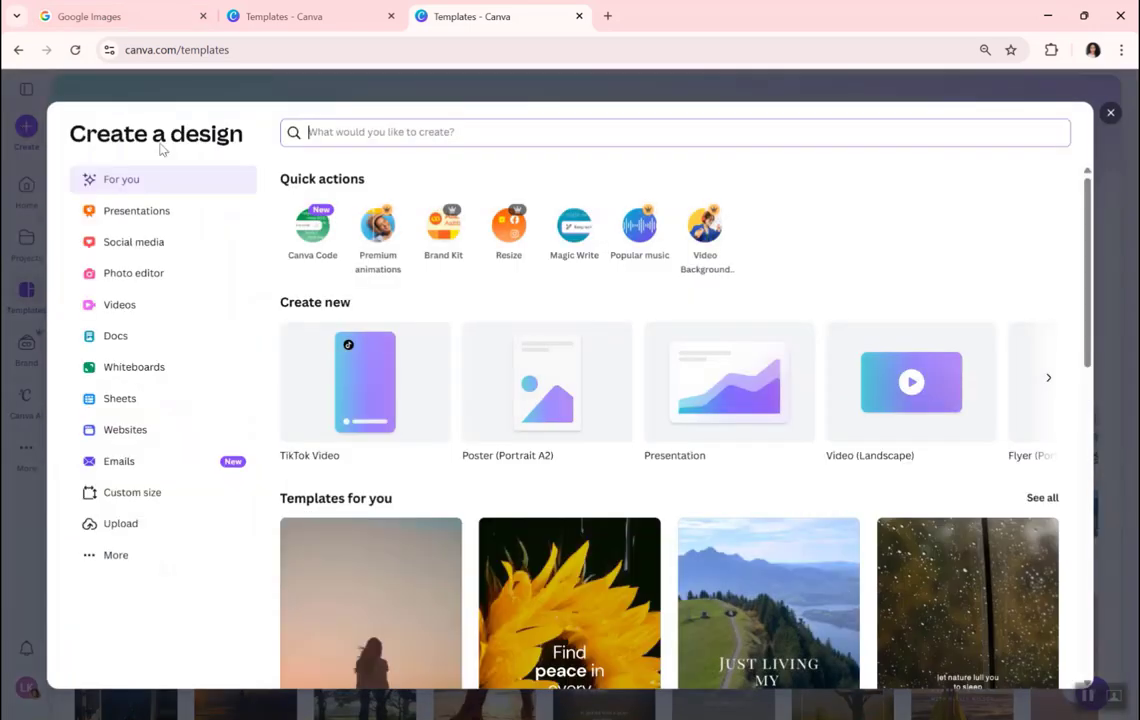
pyautogui.click(1110, 114)
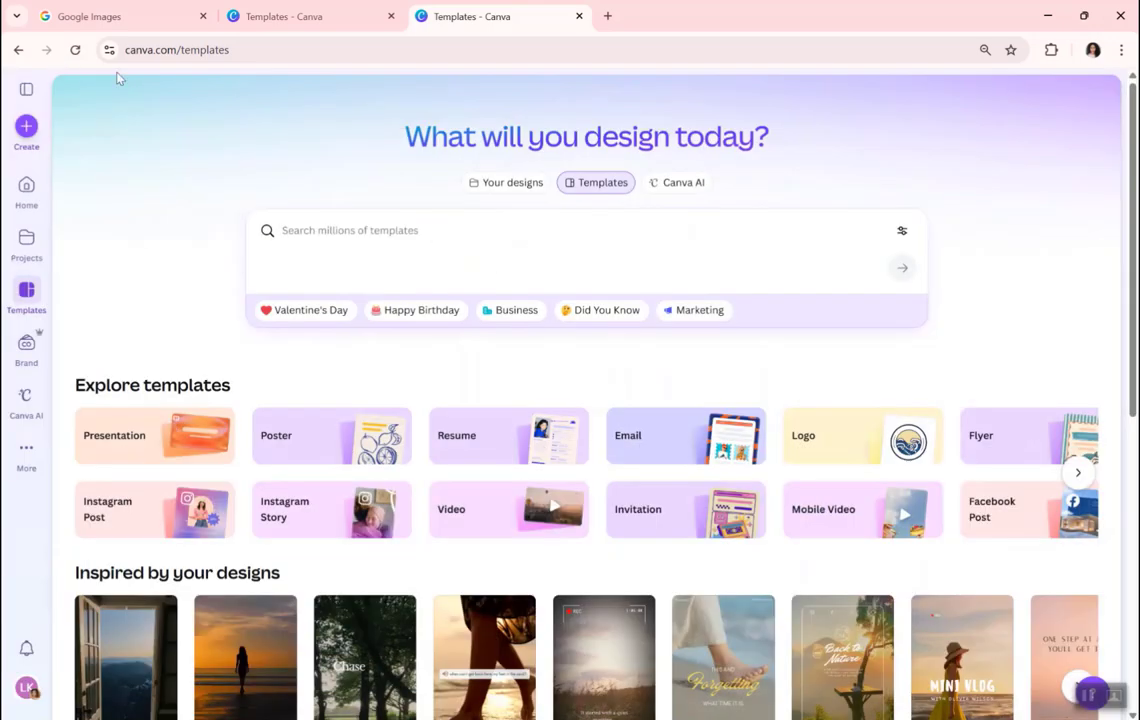
pyautogui.click(26, 128)
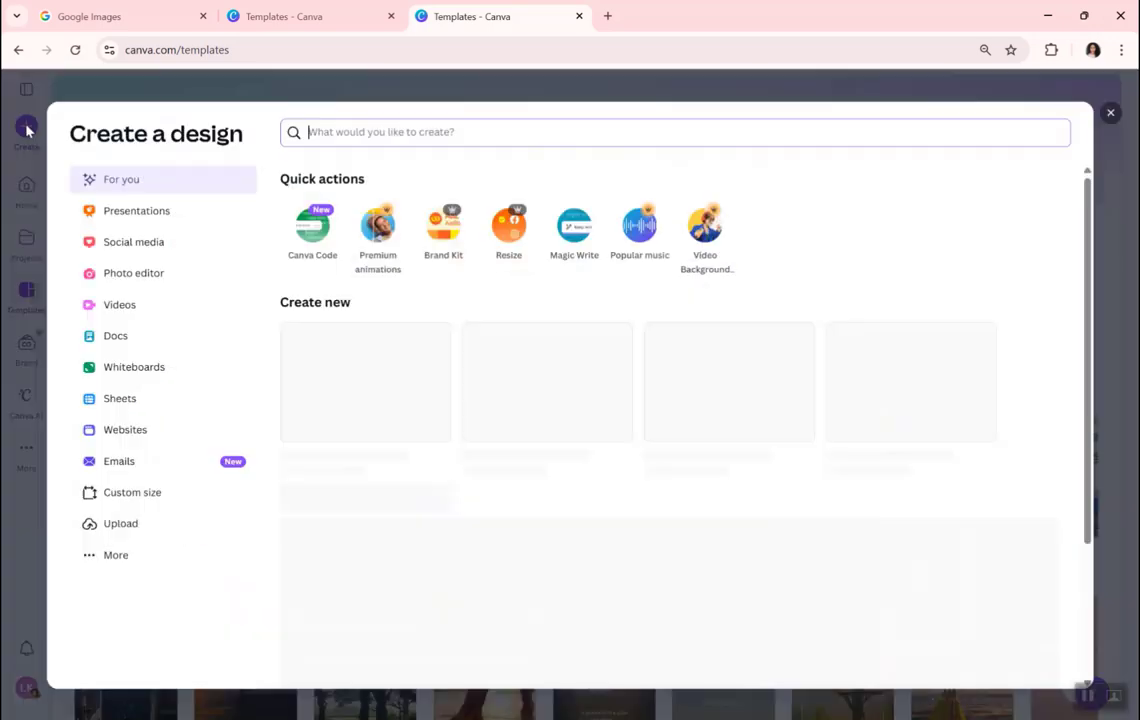
pyautogui.click(113, 312)
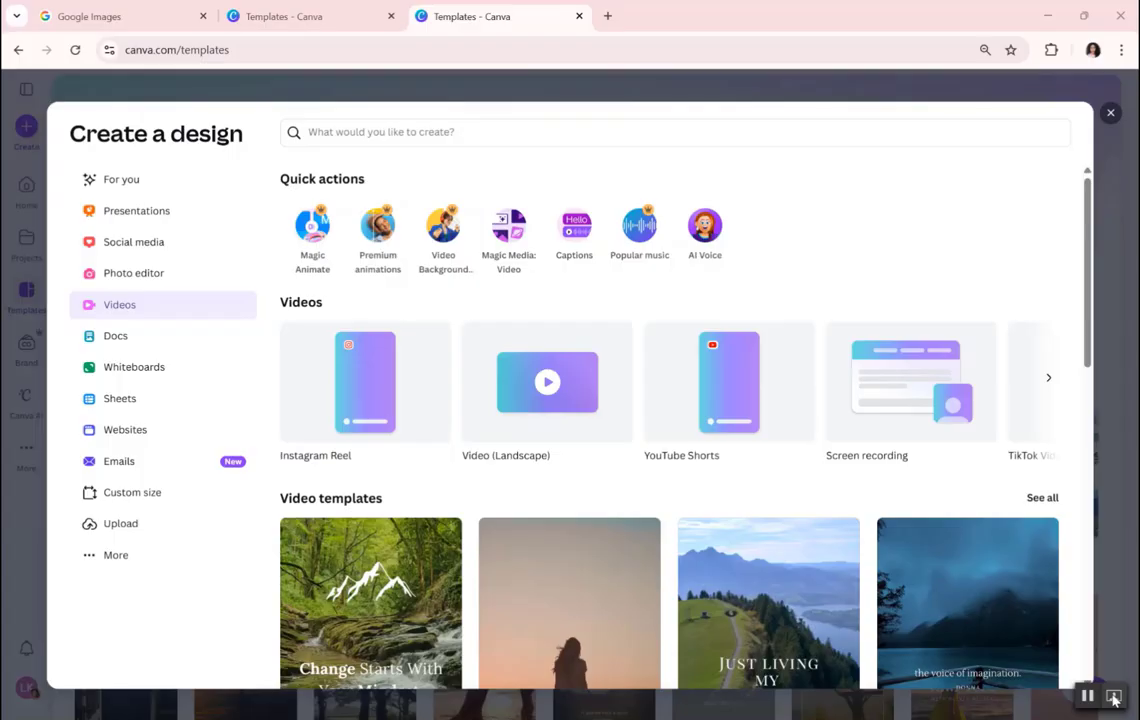
pyautogui.click(559, 395)
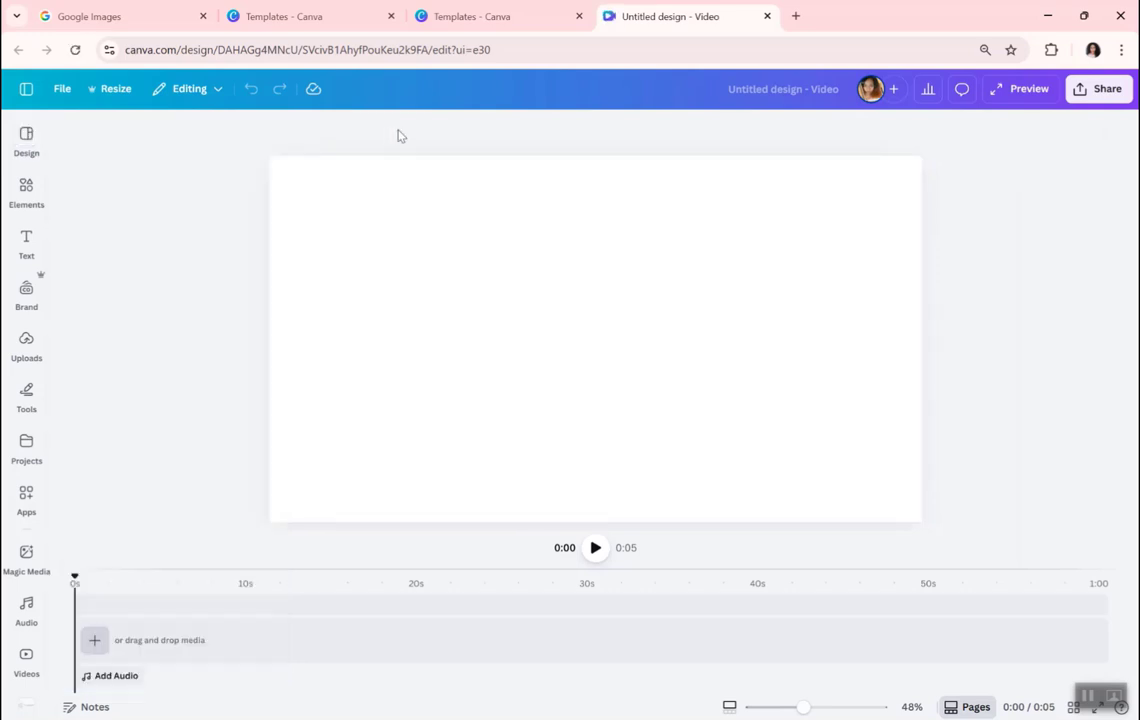
# Step: Select the blank page, dismiss the media source options, and open the design's stock video library
pyautogui.click(440, 349)
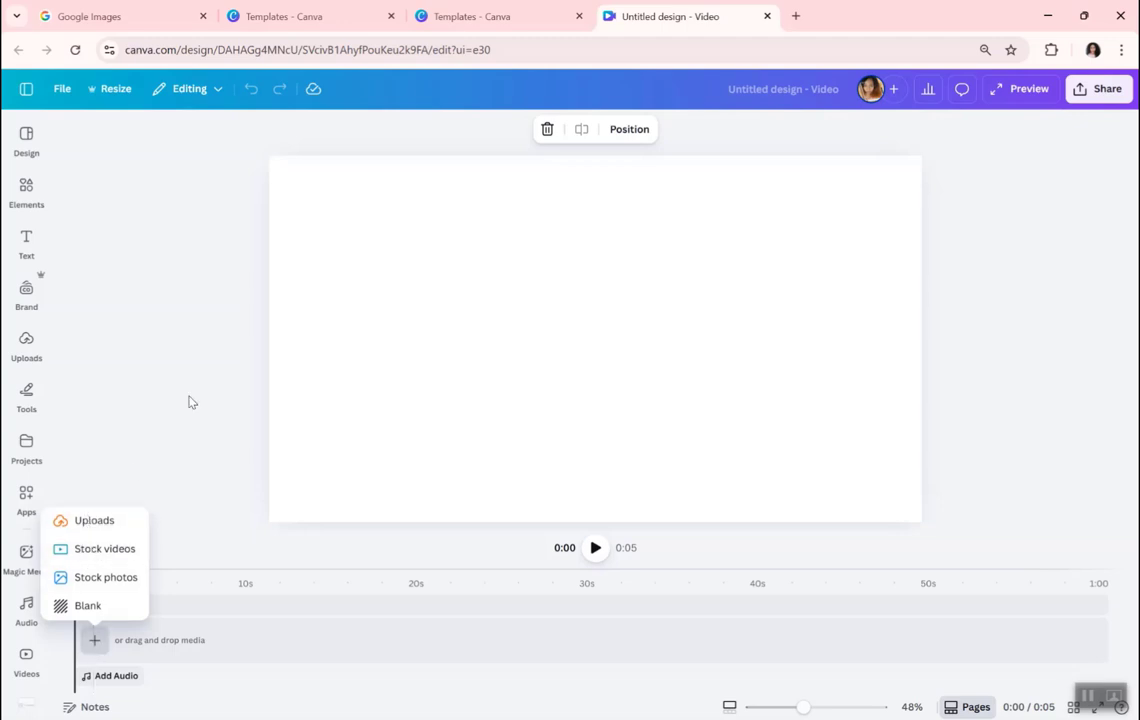
pyautogui.click(187, 427)
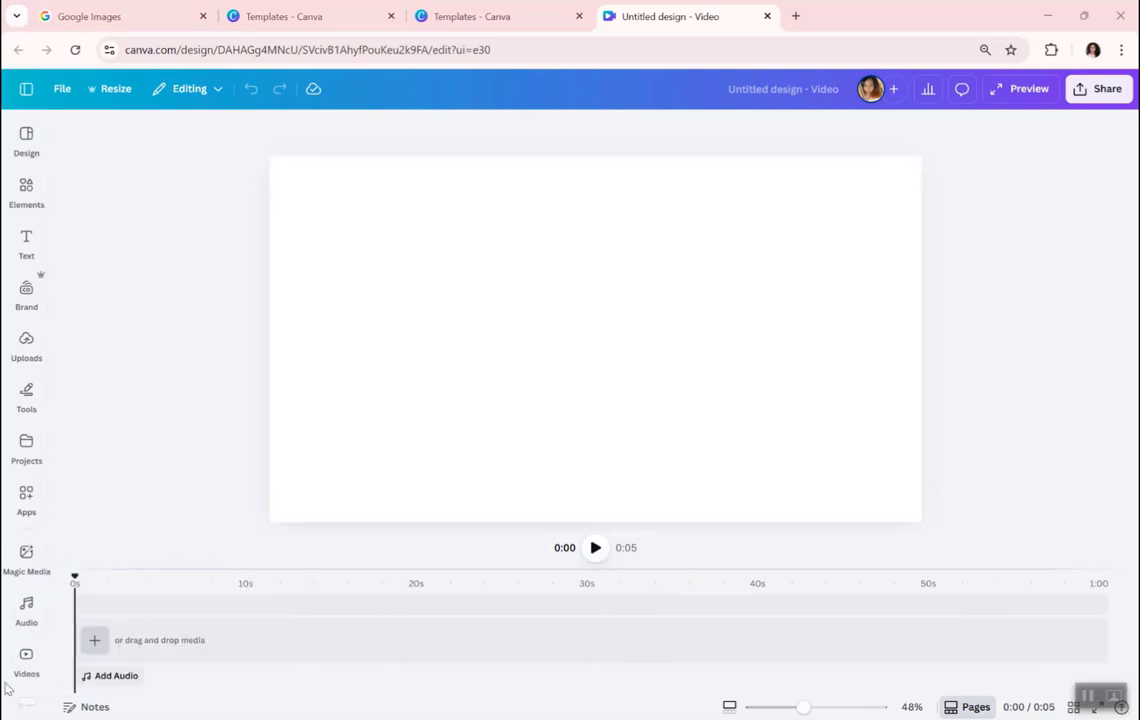
pyautogui.click(25, 657)
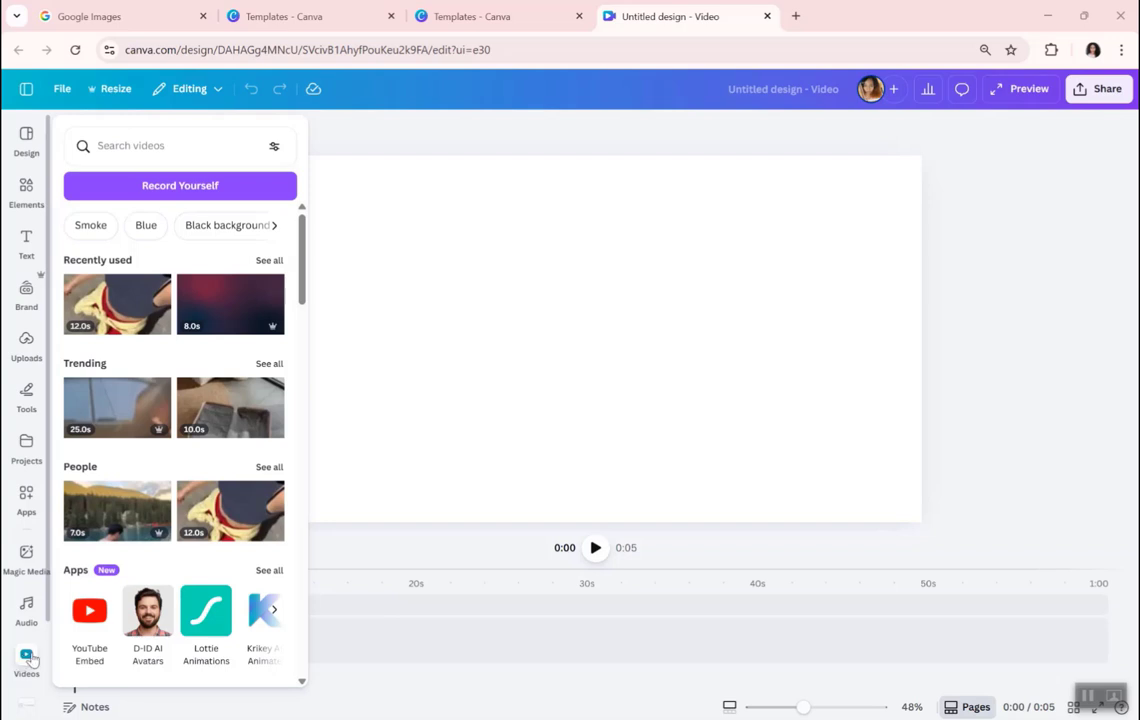
# Step: Start a self-recording from the video library and allow the site to use the A68-1600W camera while visiting
pyautogui.scroll(-6, 199, 572)
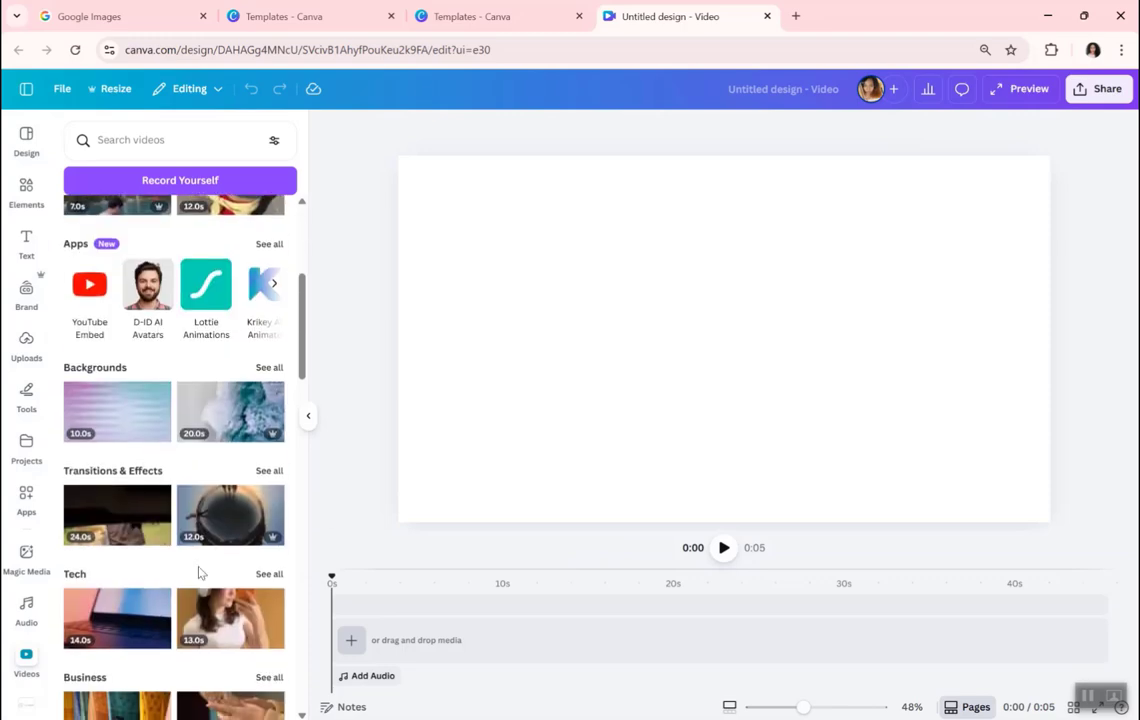
pyautogui.scroll(4, 199, 572)
pyautogui.scroll(2, 199, 572)
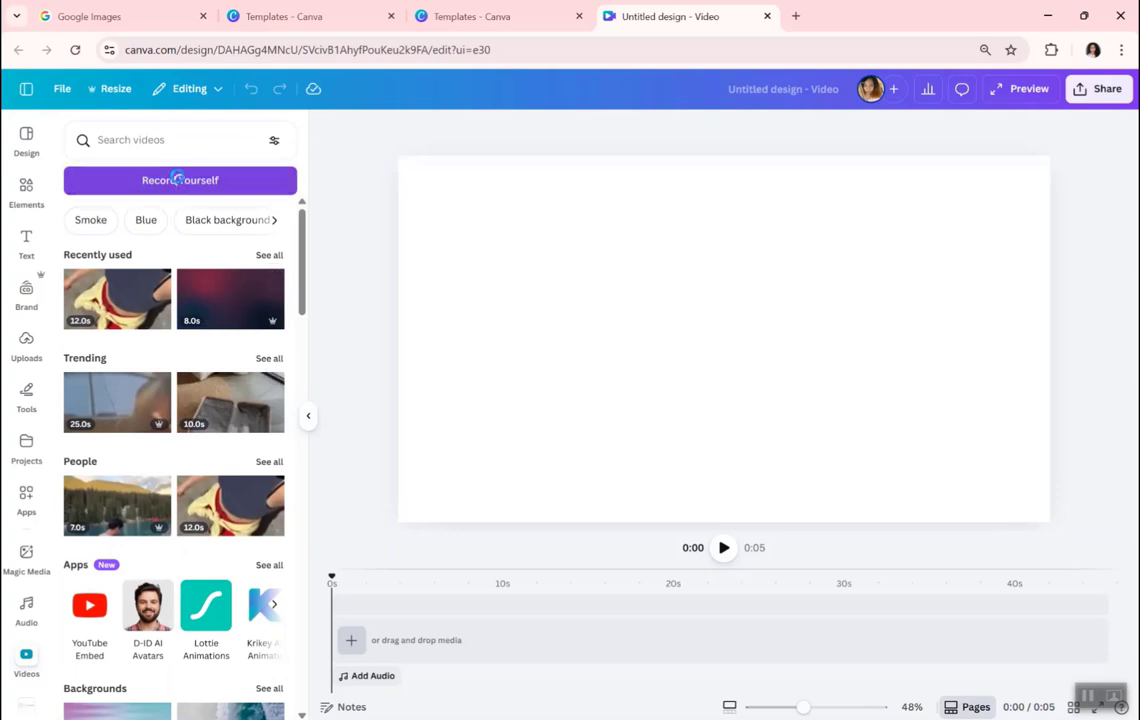
pyautogui.click(178, 179)
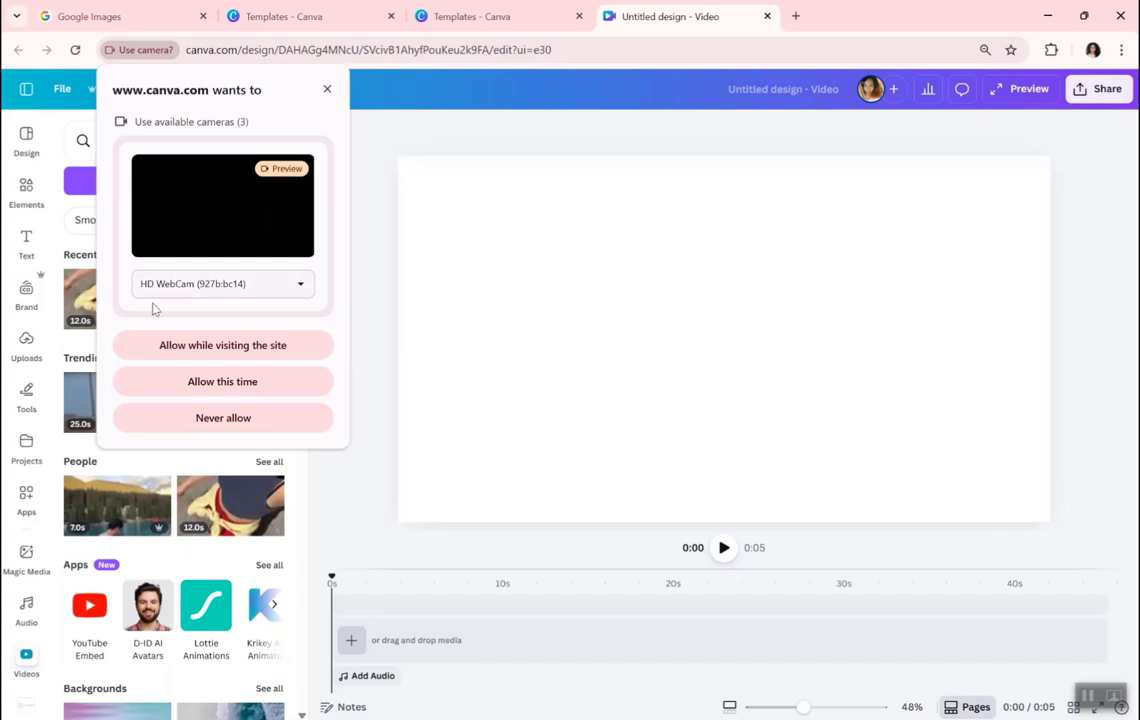
pyautogui.click(299, 287)
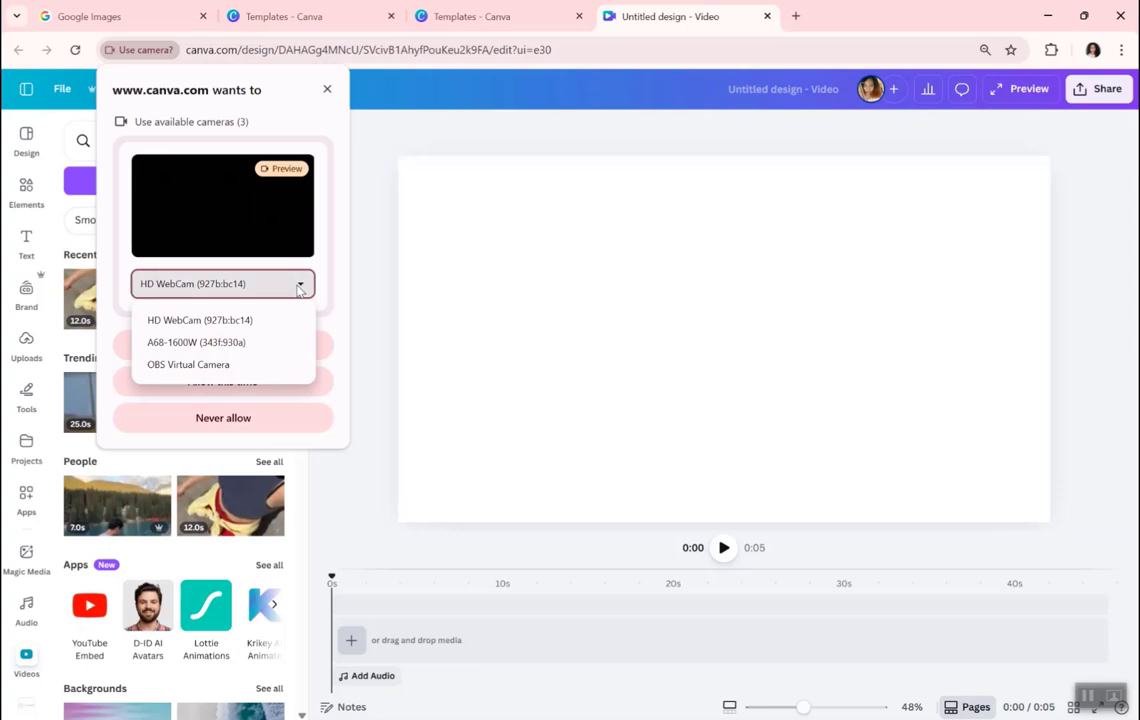
pyautogui.click(207, 343)
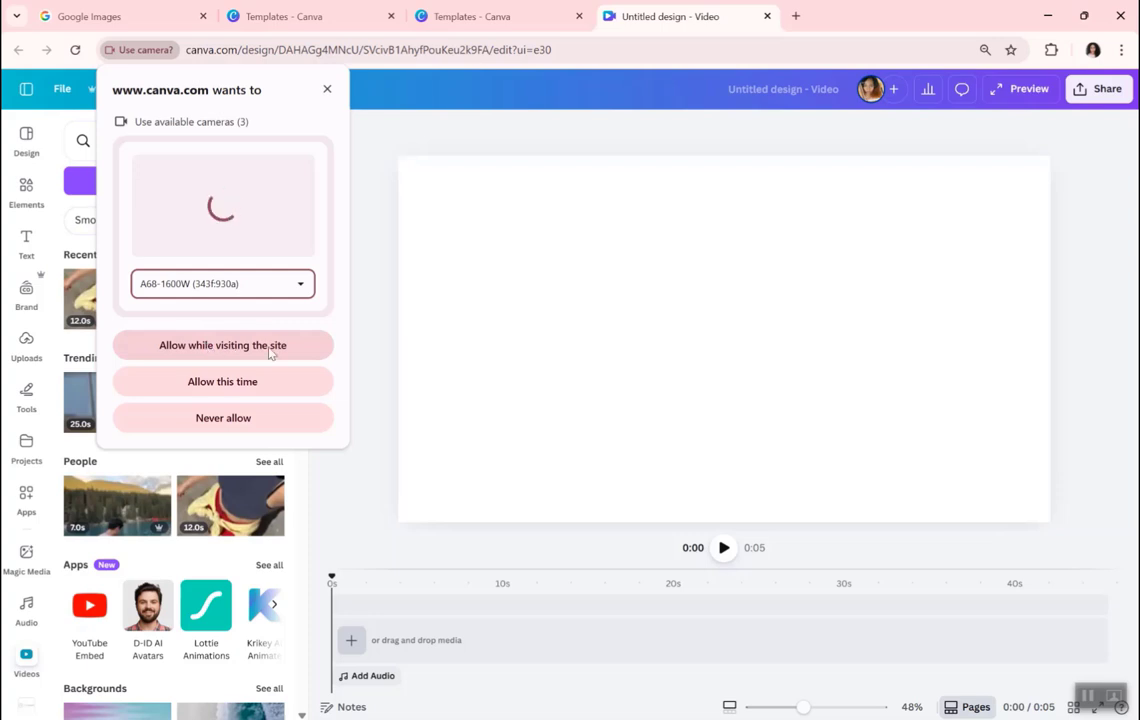
pyautogui.click(213, 346)
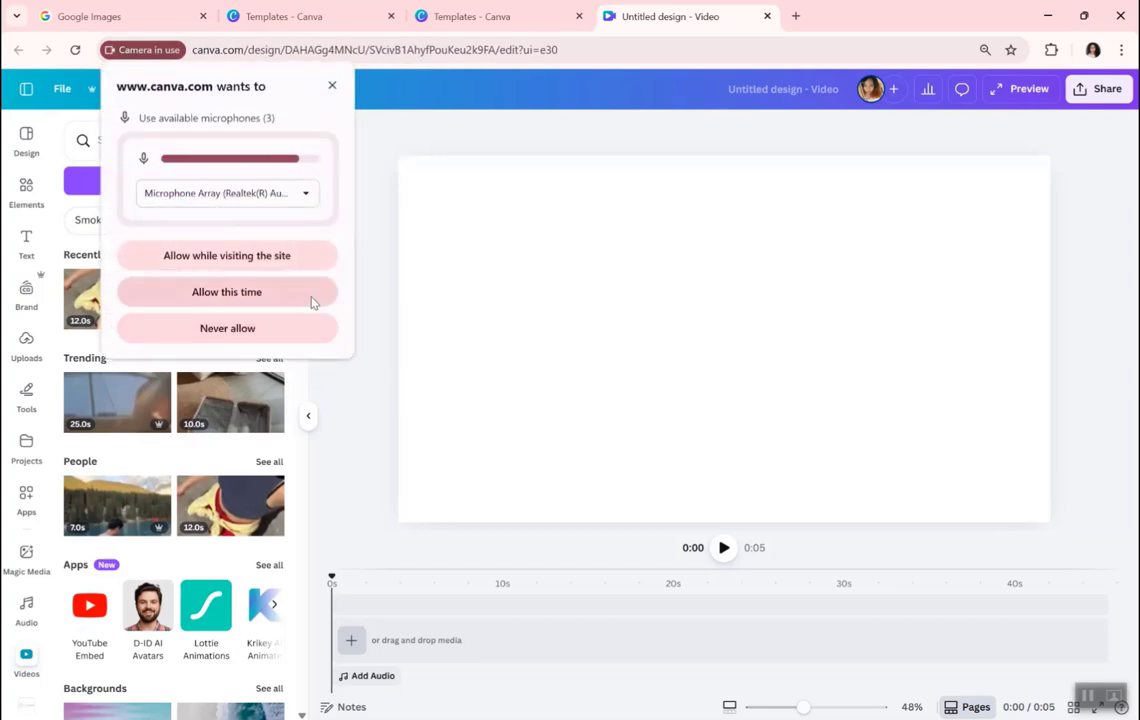
# Step: Choose Microphone (A68-1600W Audio) as the recording microphone and allow its use while visiting the site
pyautogui.click(305, 197)
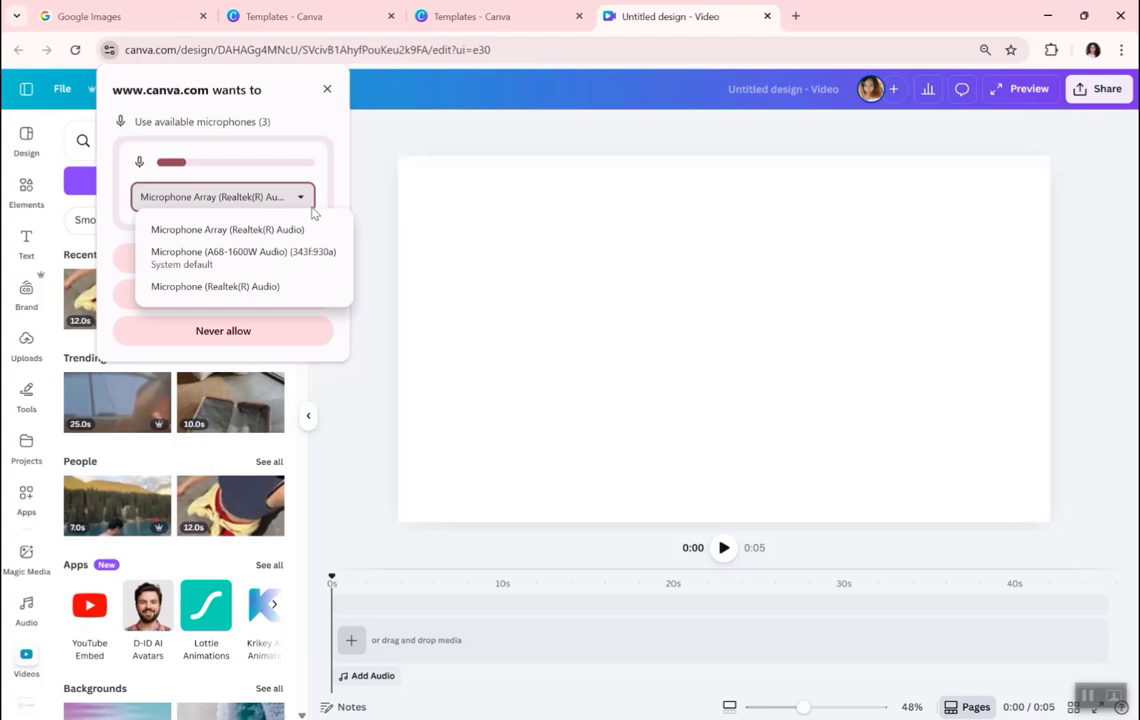
pyautogui.click(268, 259)
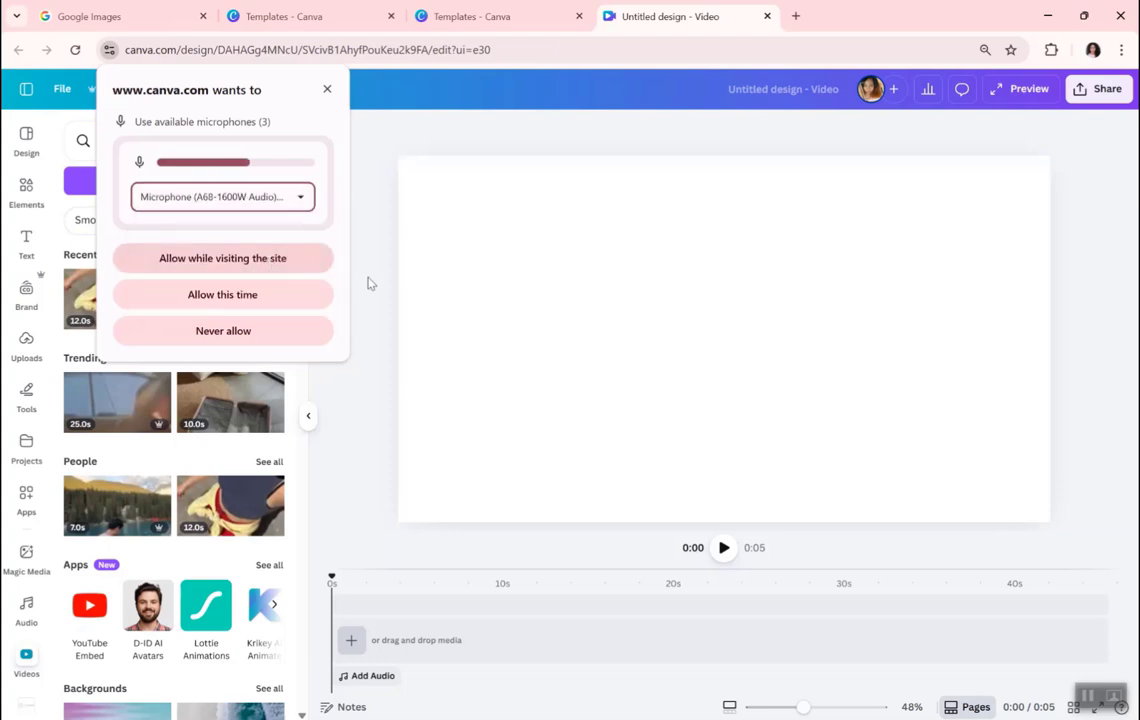
pyautogui.click(222, 258)
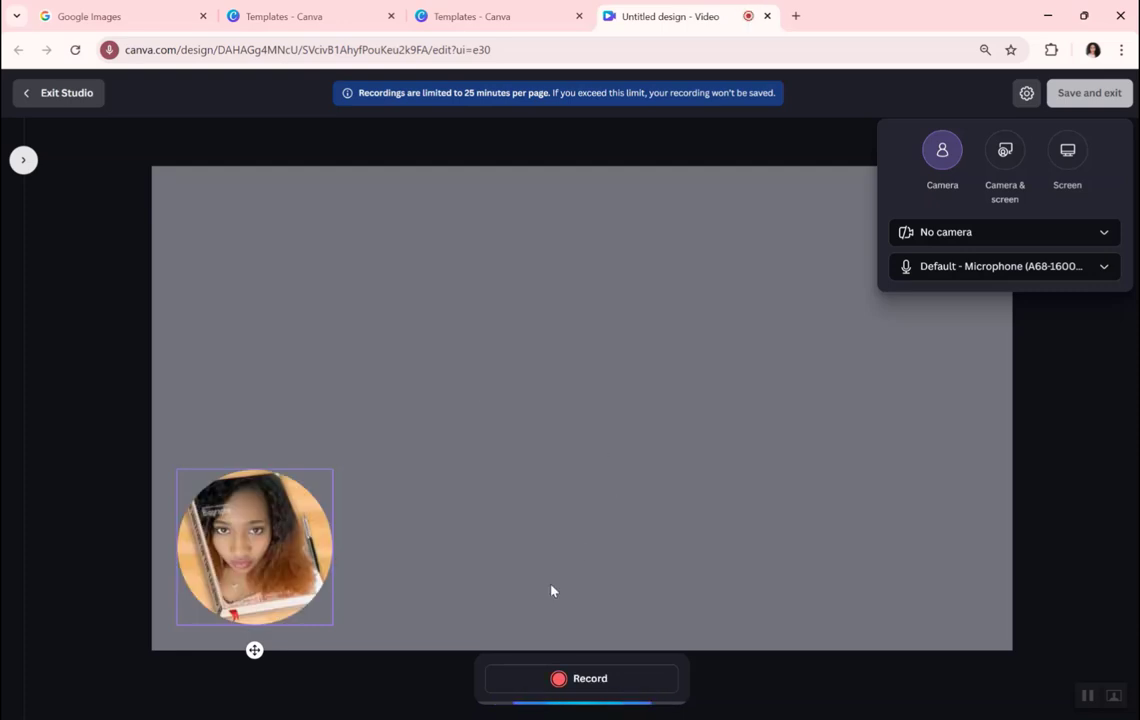
# Step: Record a camera clip in the recording studio for about 20 seconds and exit the studio without saving
pyautogui.click(557, 678)
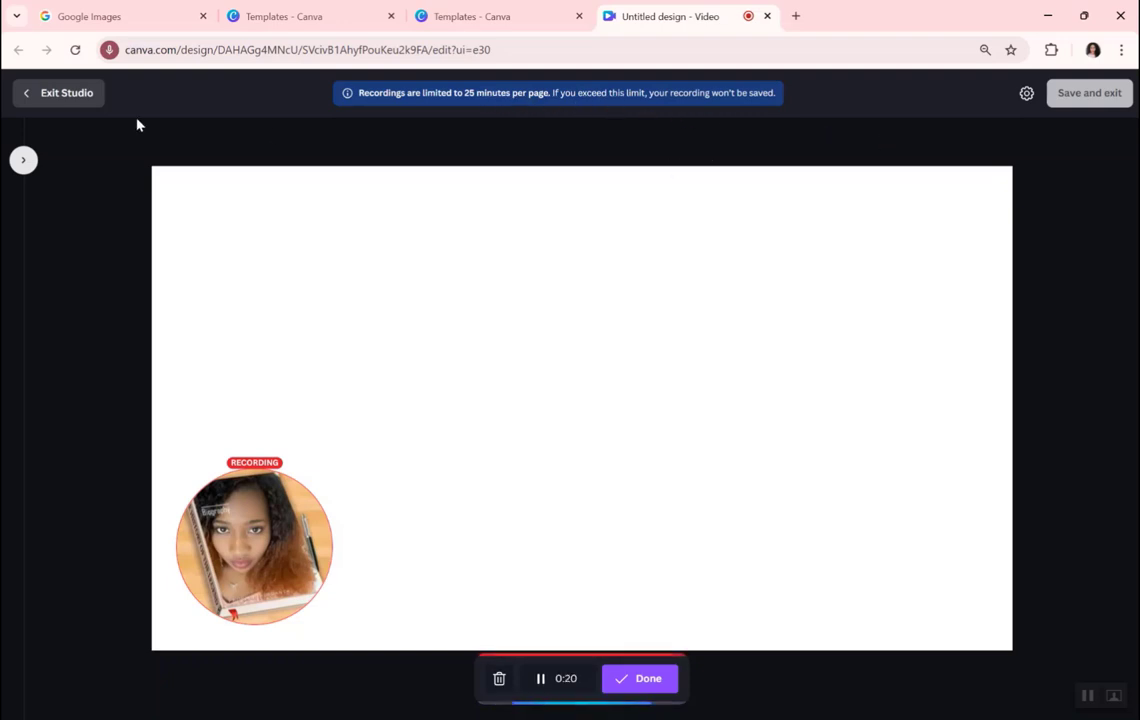
pyautogui.click(27, 93)
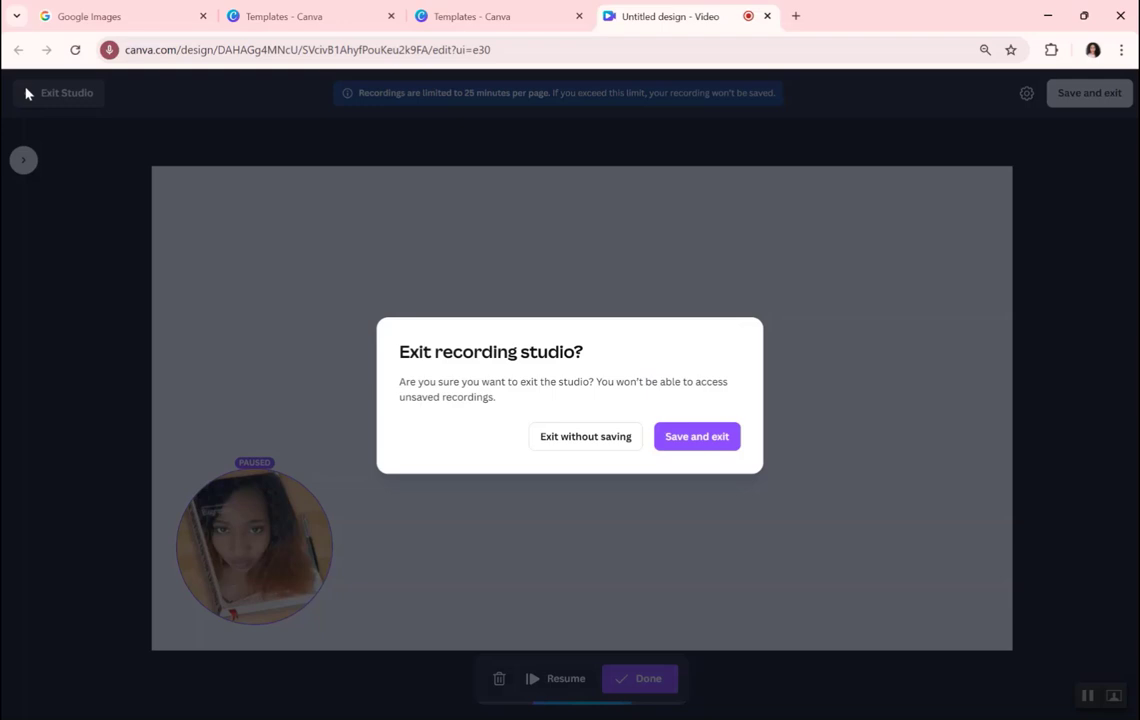
pyautogui.click(595, 437)
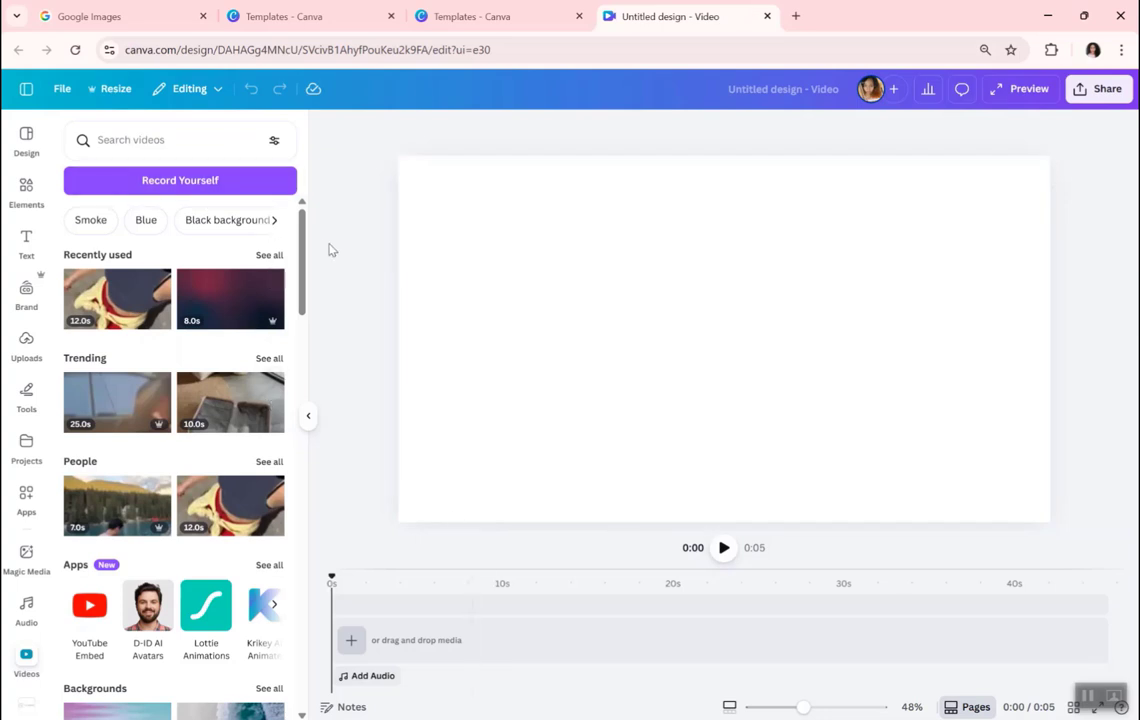
# Step: Reopen the recording studio, move the camera circle into the page's lower-left corner, record a short clip, and exit without saving
pyautogui.click(183, 187)
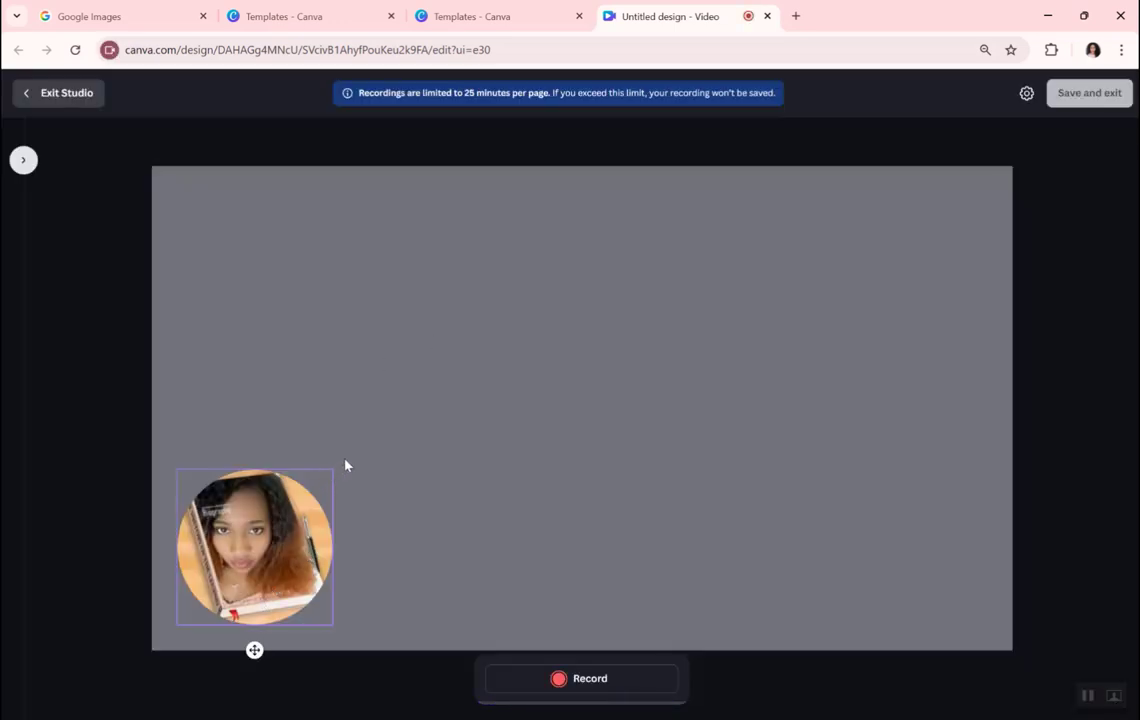
pyautogui.moveTo(256, 650); pyautogui.dragTo(231, 676)
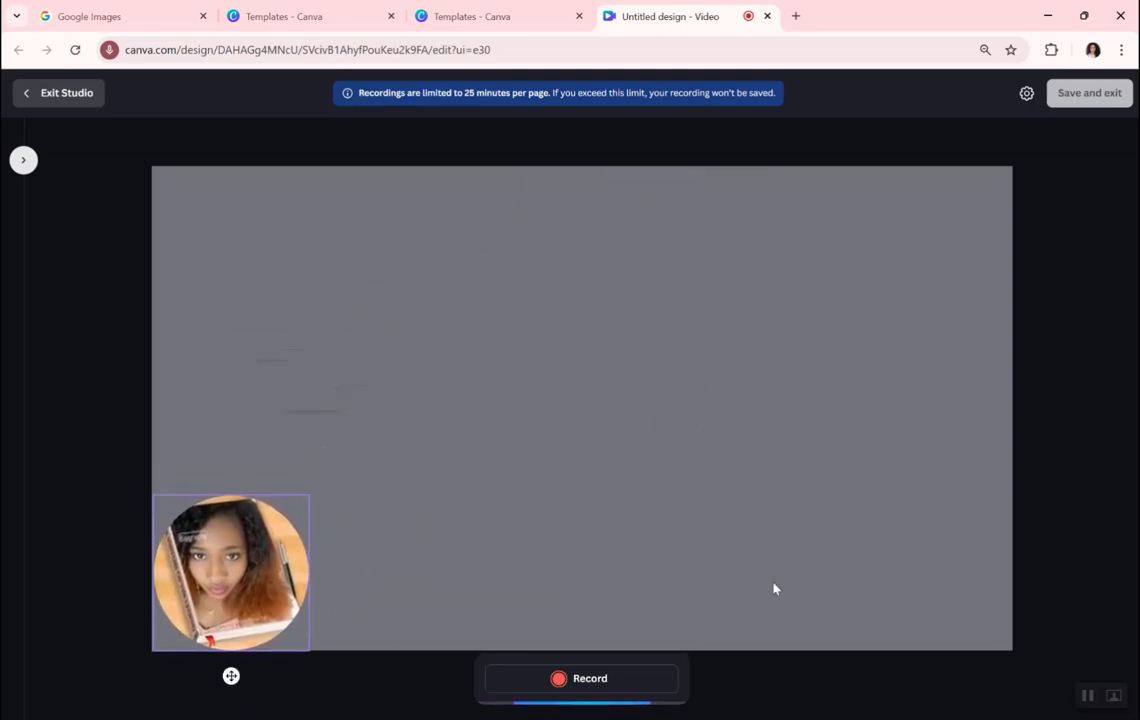
pyautogui.click(559, 680)
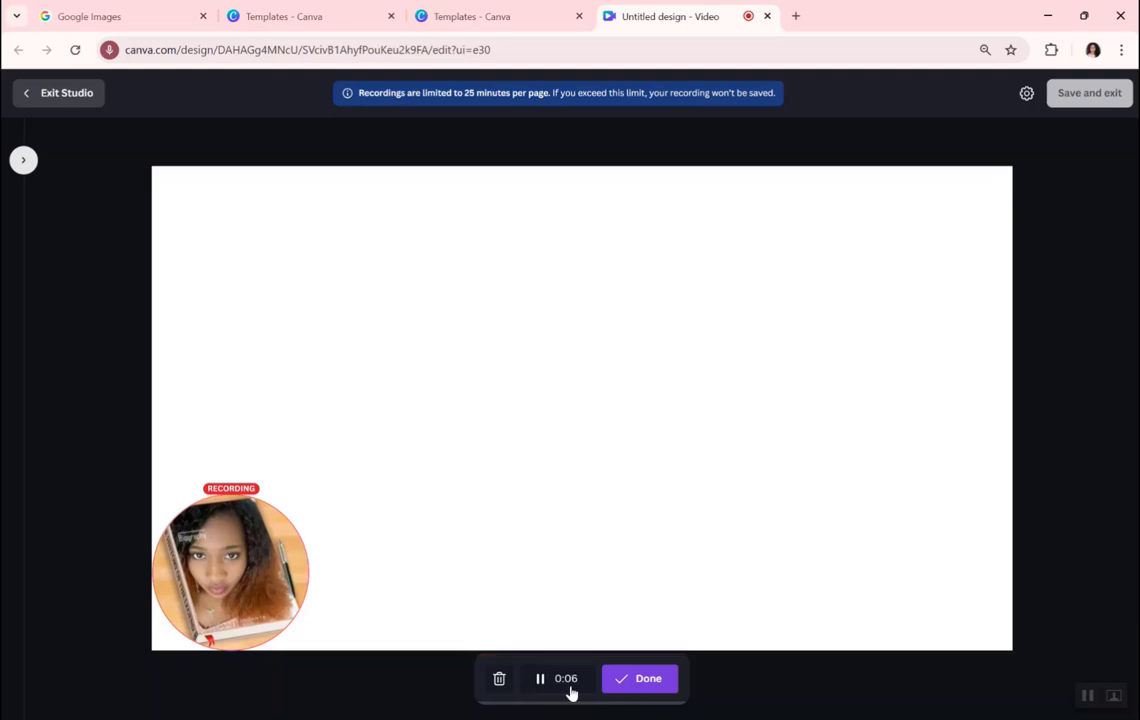
pyautogui.click(643, 680)
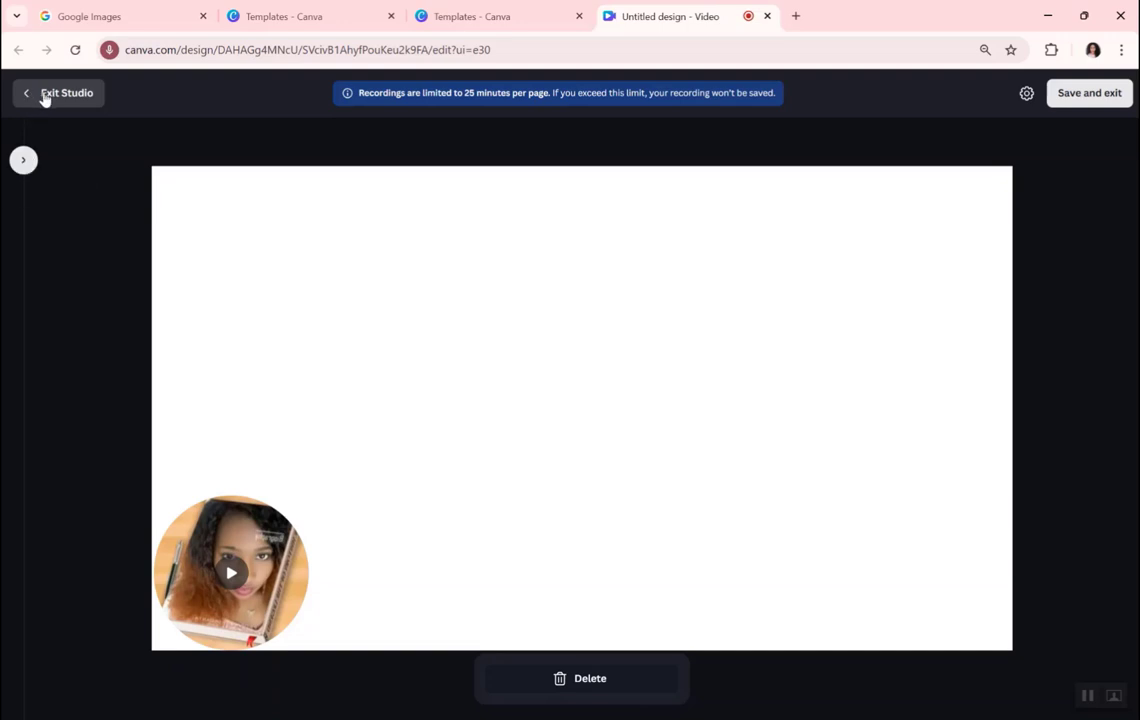
pyautogui.click(44, 95)
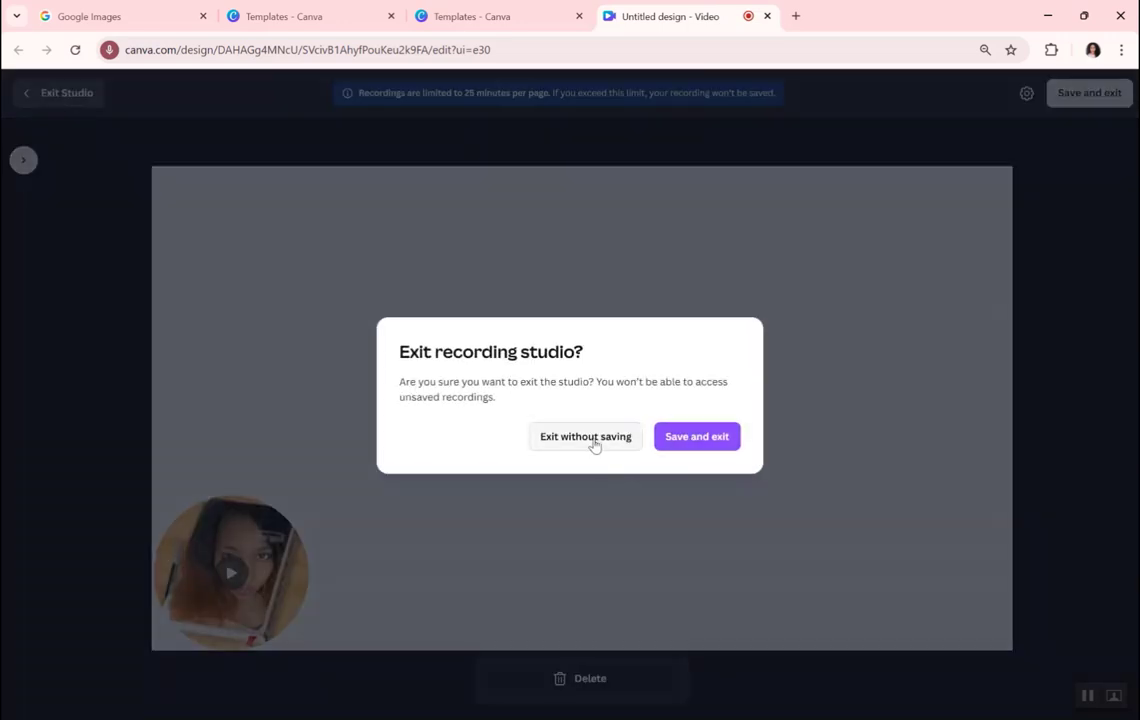
pyautogui.click(592, 444)
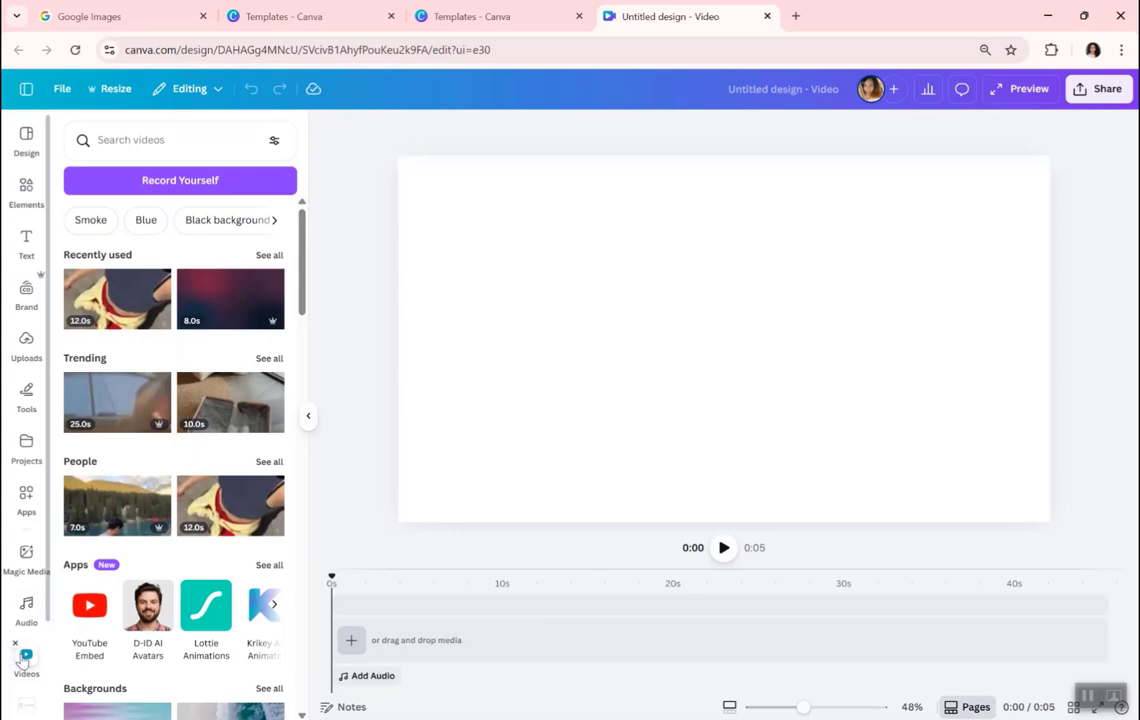
# Step: Record a new camera clip of about 6 seconds with the circular camera frame and save it to the design
pyautogui.click(24, 658)
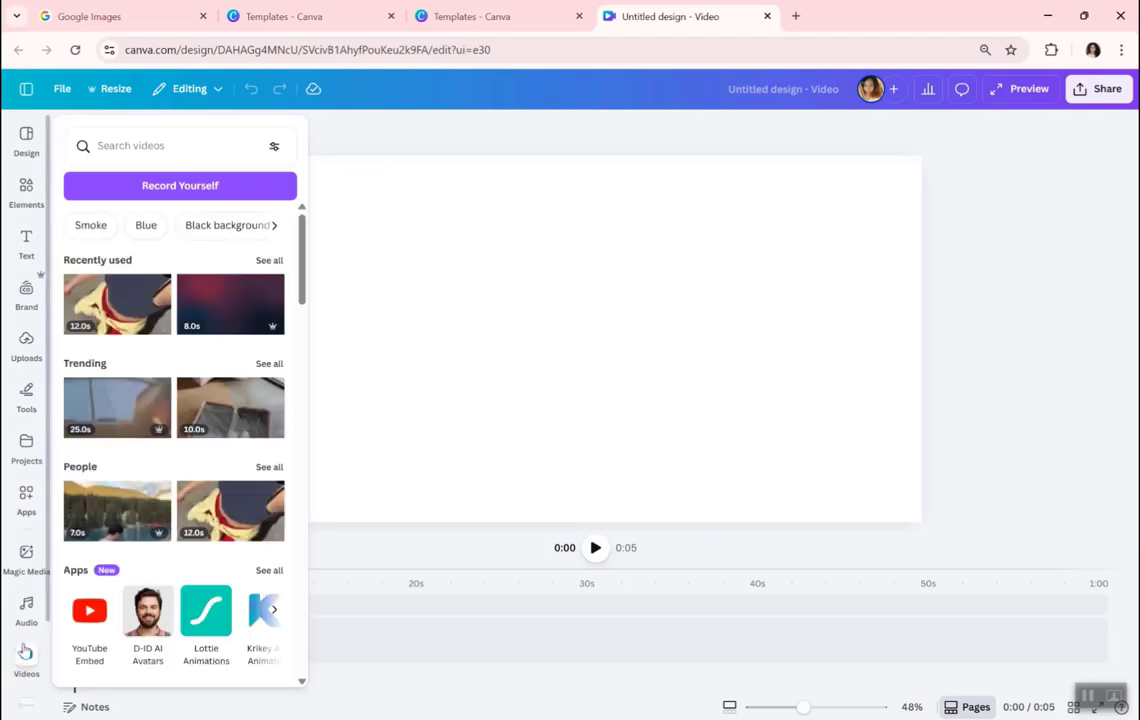
pyautogui.click(188, 184)
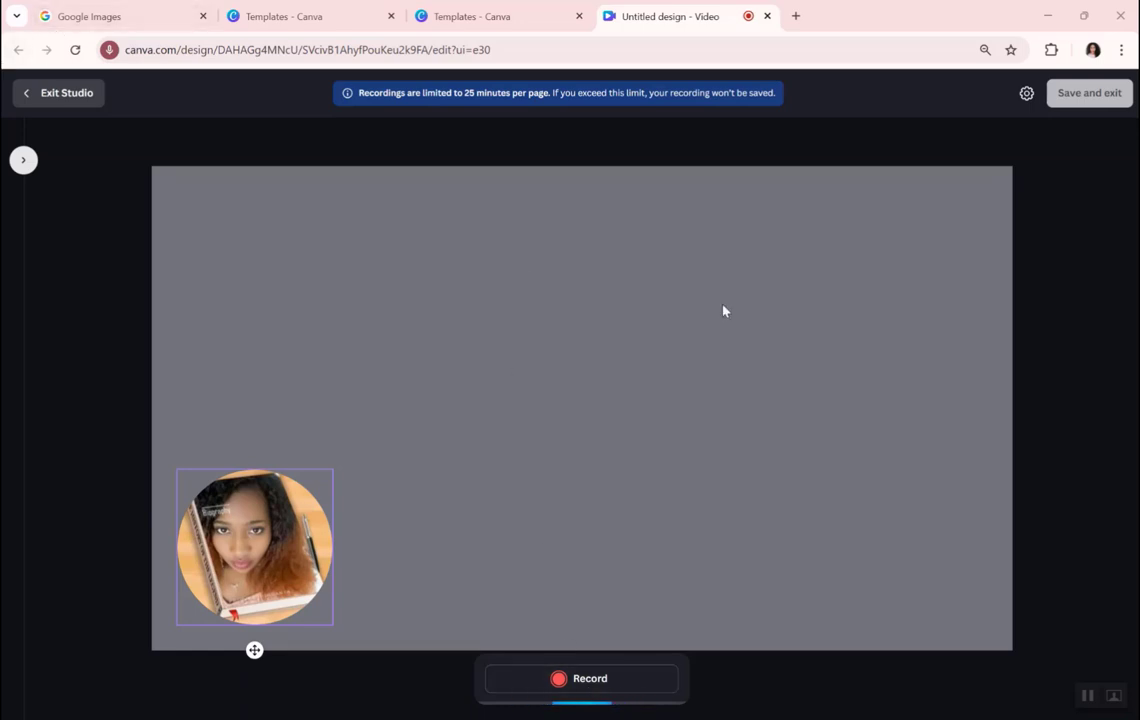
pyautogui.click(560, 679)
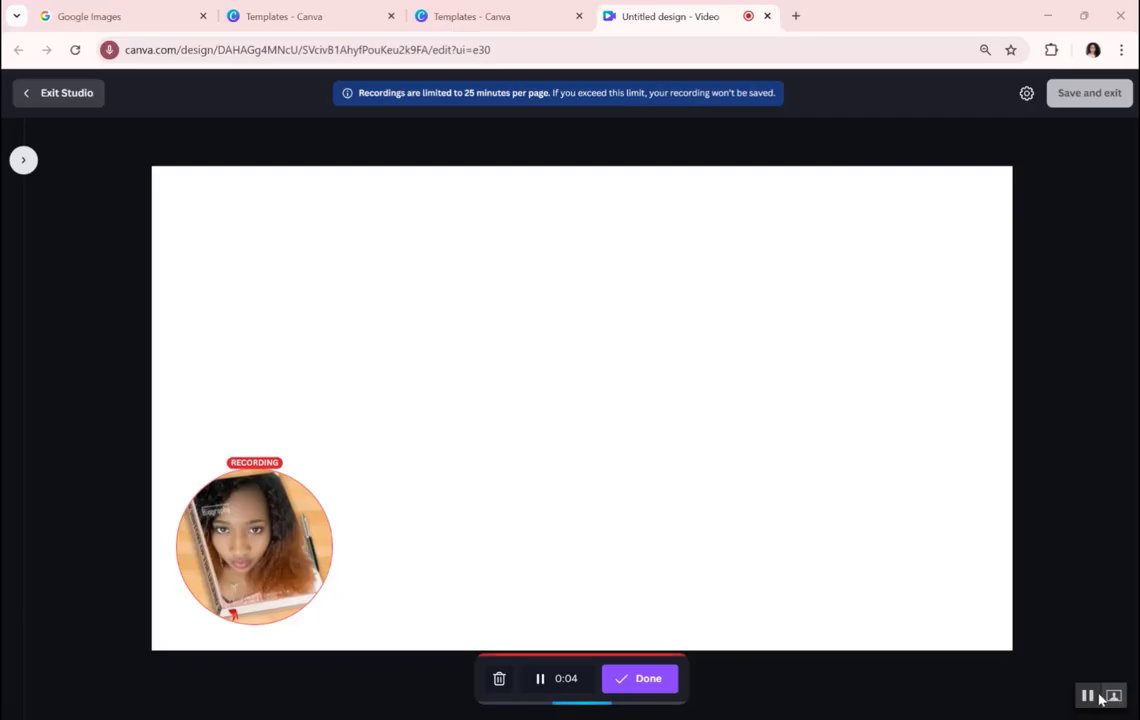
pyautogui.click(640, 683)
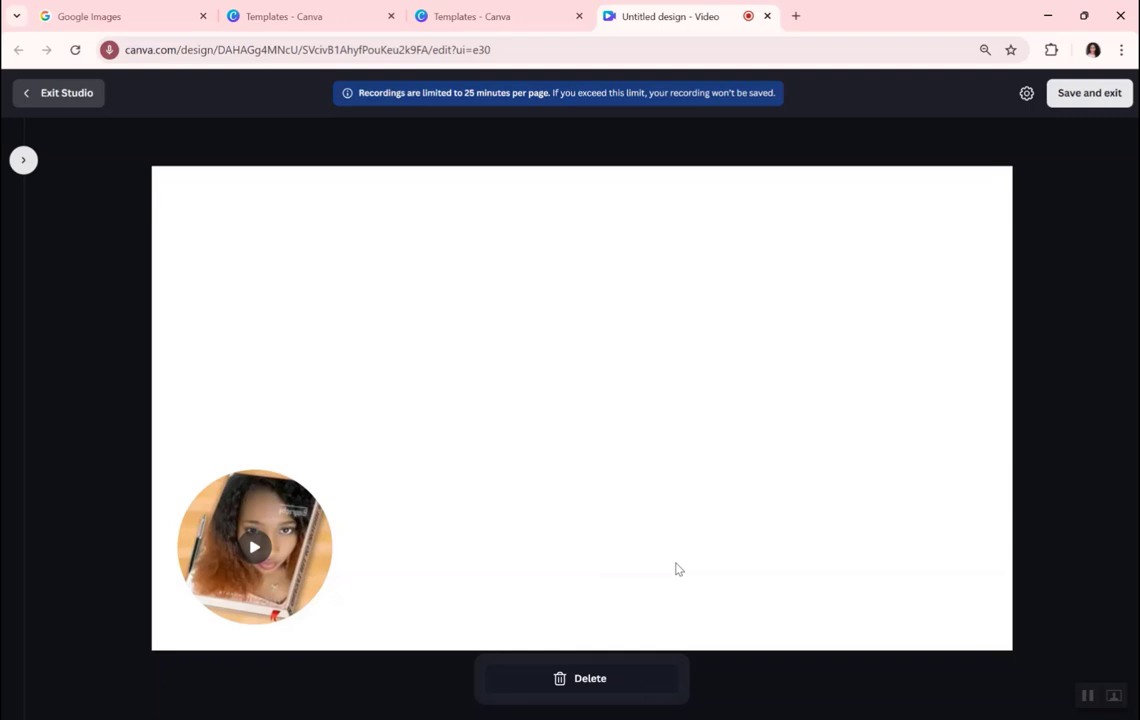
pyautogui.click(47, 99)
pyautogui.click(707, 447)
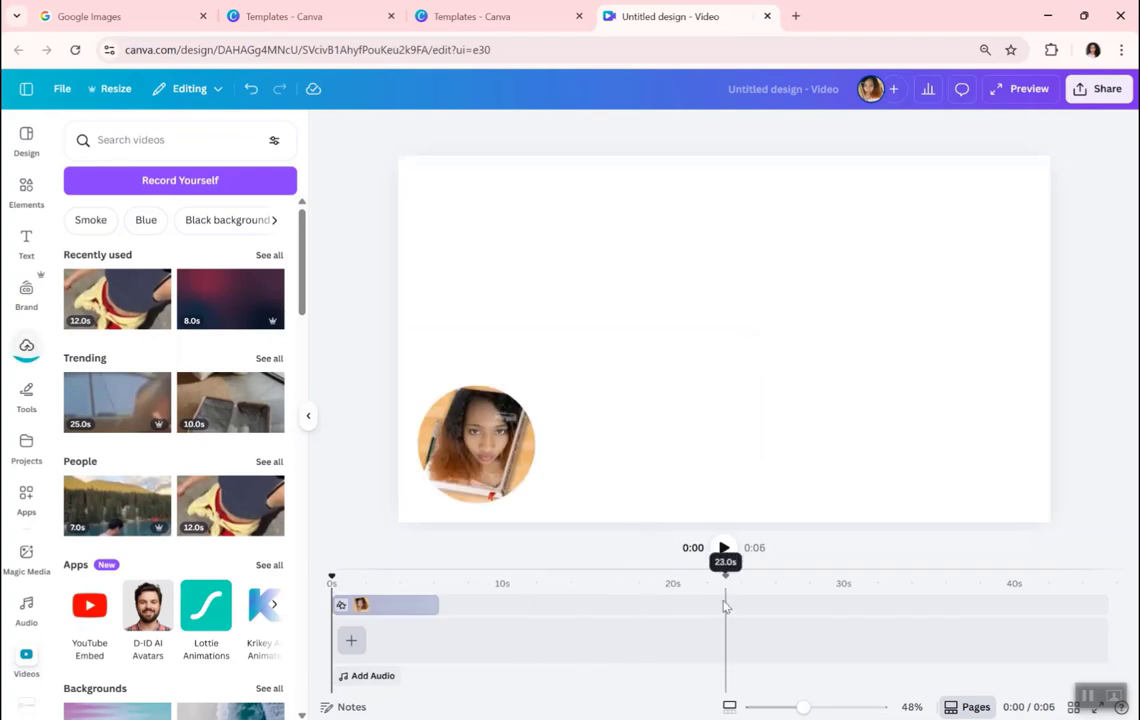
# Step: Play the start of the recorded clip and look through the stock video categories
pyautogui.click(722, 548)
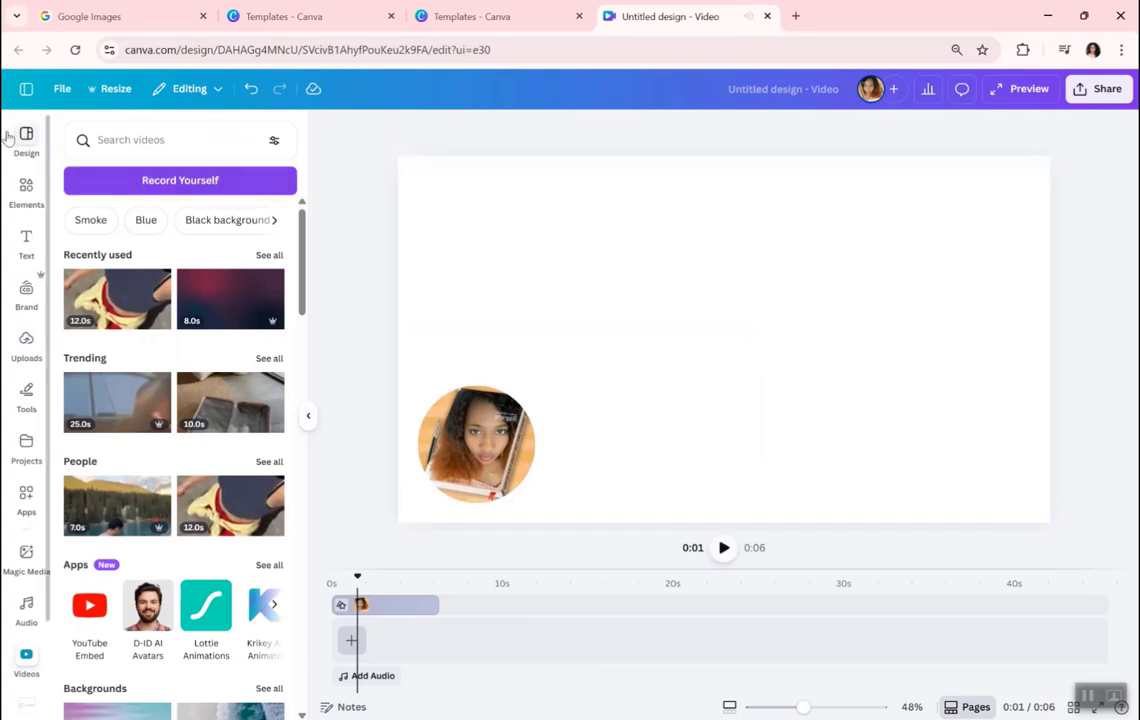
pyautogui.scroll(-1, 148, 334)
pyautogui.scroll(-3, 148, 334)
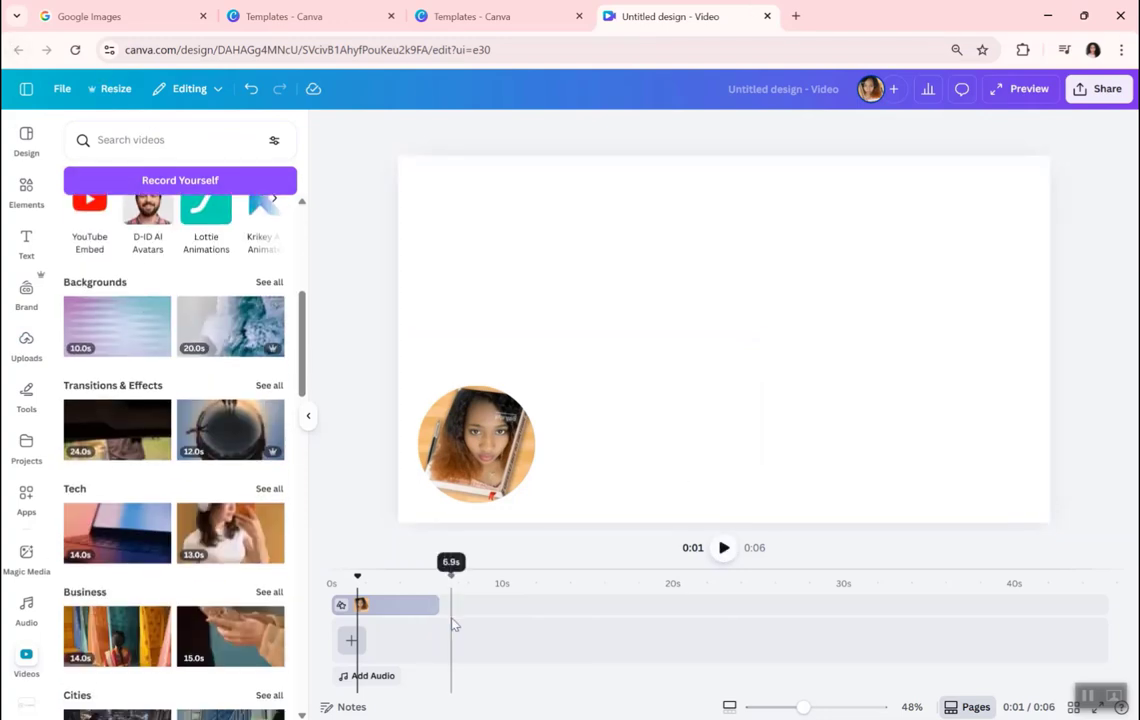
# Step: Shift the recorded clip along the timeline and back to 0s, and add the 12-second Transitions & Effects video to the main track
pyautogui.click(398, 612)
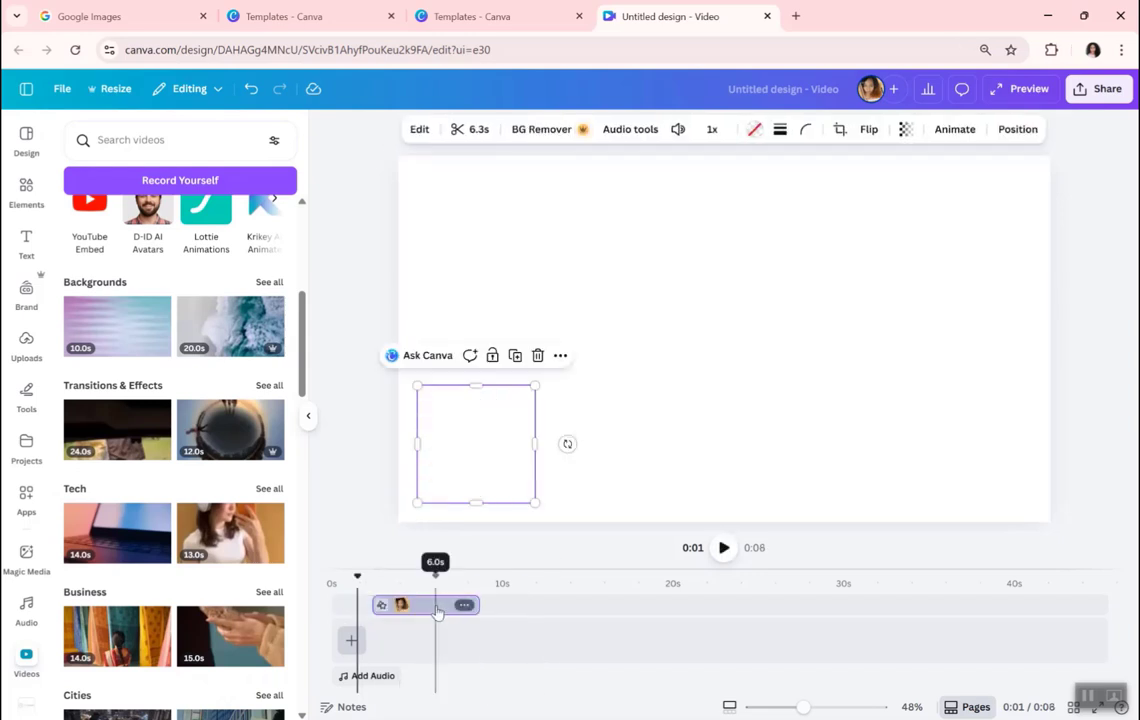
pyautogui.moveTo(406, 602); pyautogui.dragTo(392, 600)
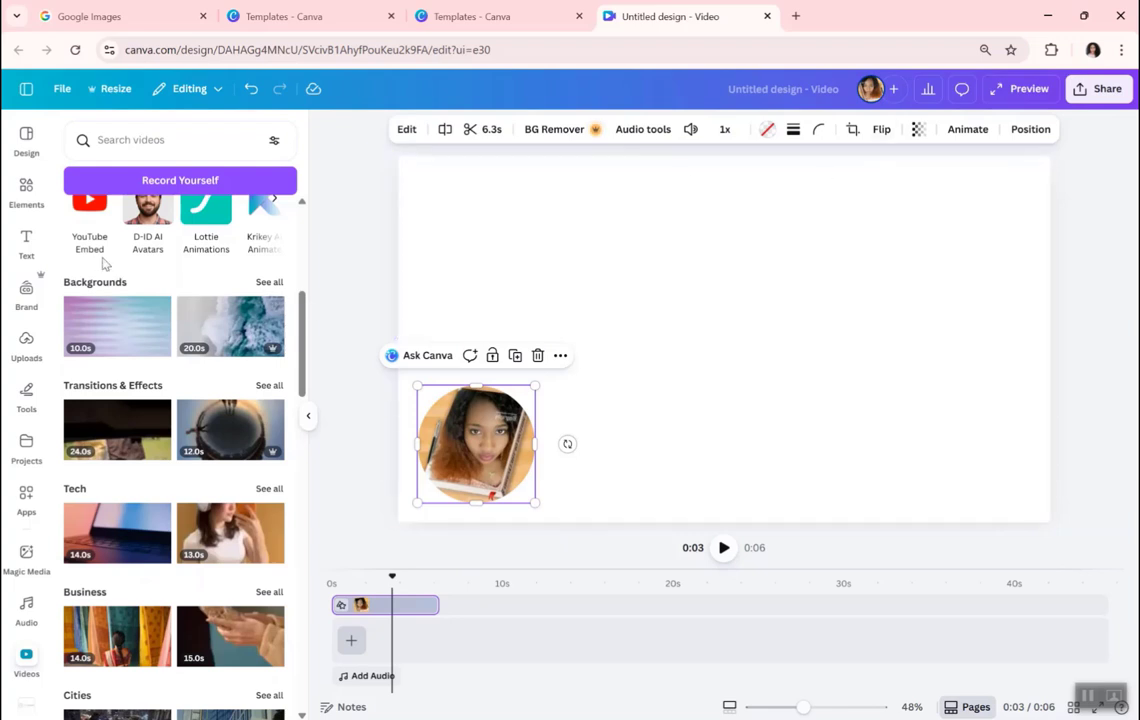
pyautogui.moveTo(228, 443); pyautogui.dragTo(448, 640)
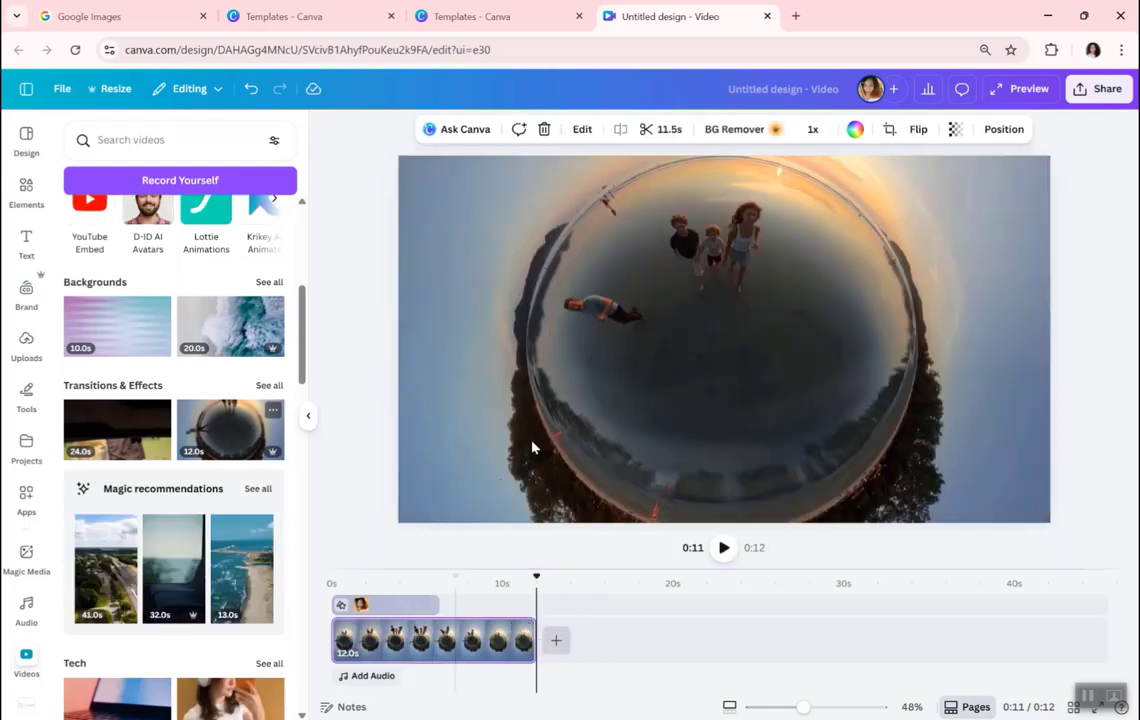
# Step: Search the design elements for "dancing"
pyautogui.click(22, 190)
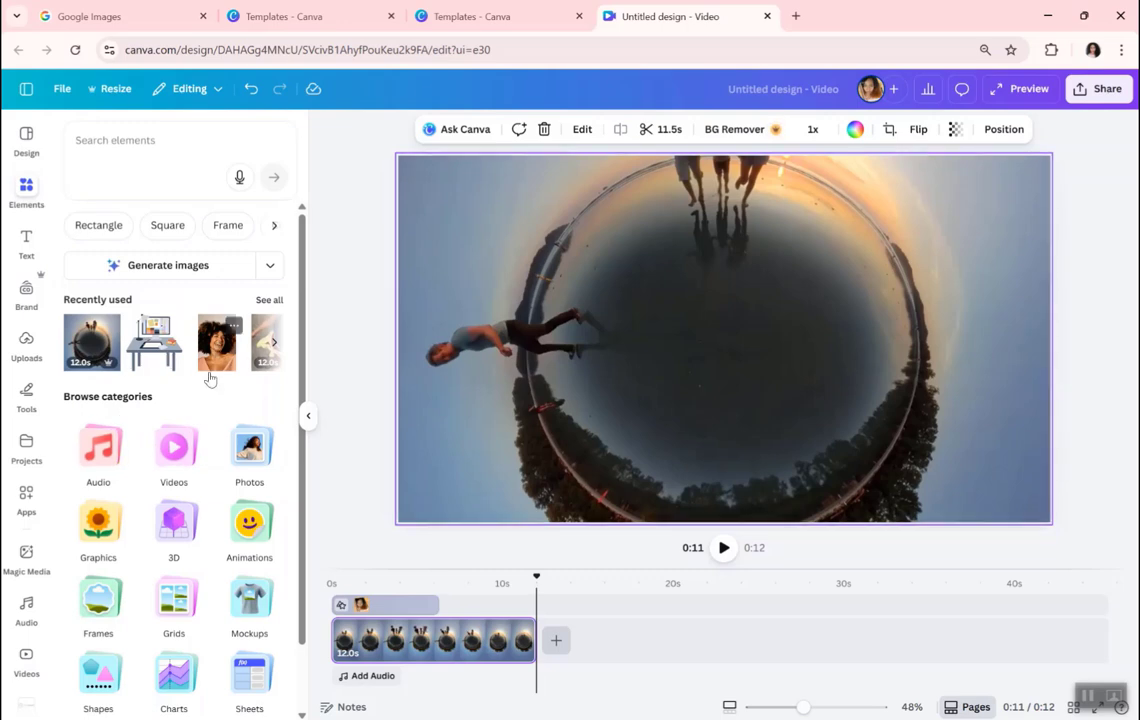
pyautogui.scroll(-1, 205, 380)
pyautogui.scroll(1, 195, 350)
pyautogui.click(135, 146)
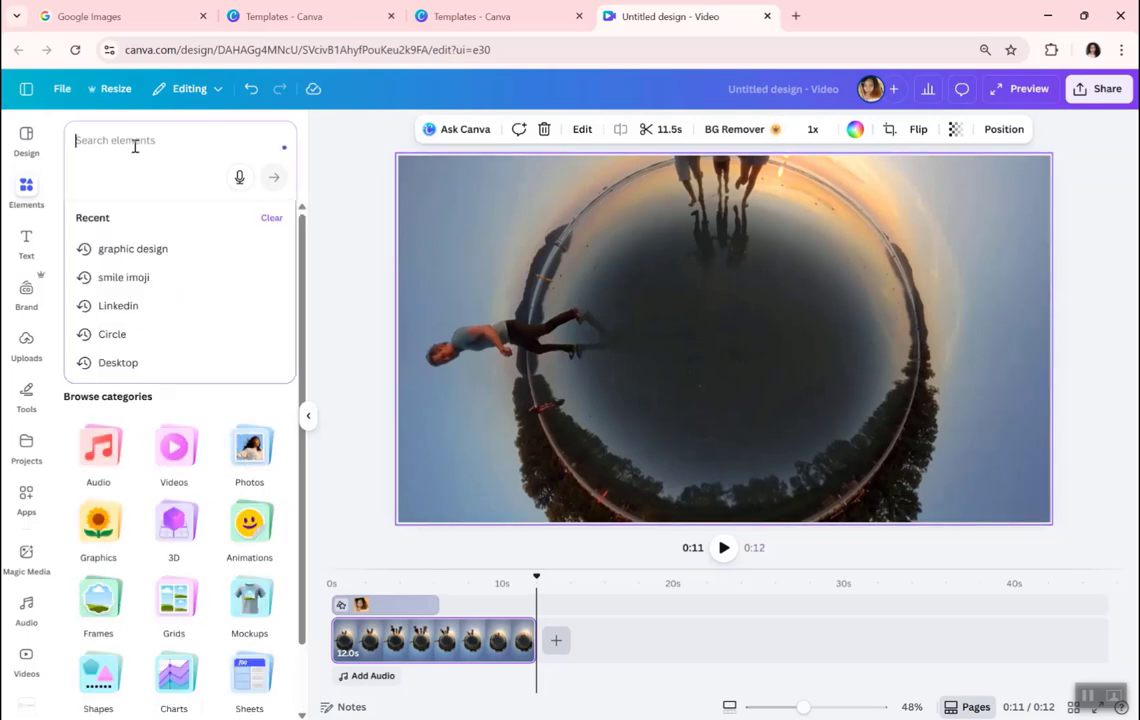
pyautogui.write('dancing')
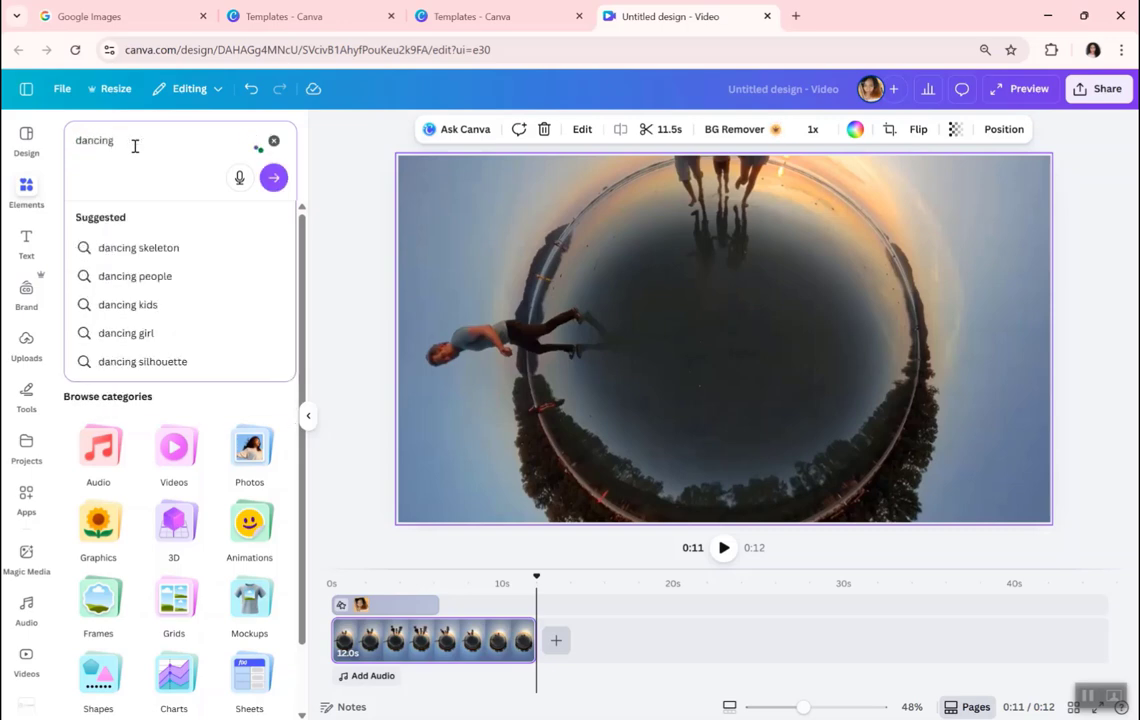
pyautogui.press('Return')
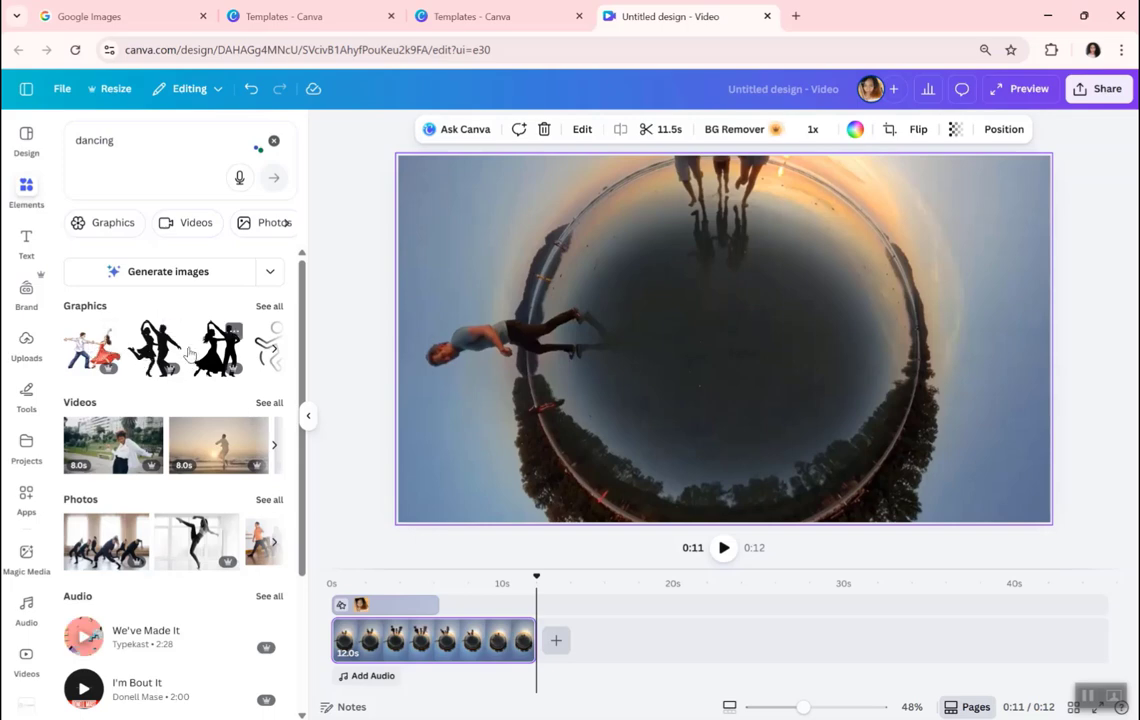
# Step: Limit the search results to graphics and place the dancing couple in pink dress and blue suit over the page video
pyautogui.hscroll(2, 242, 226)
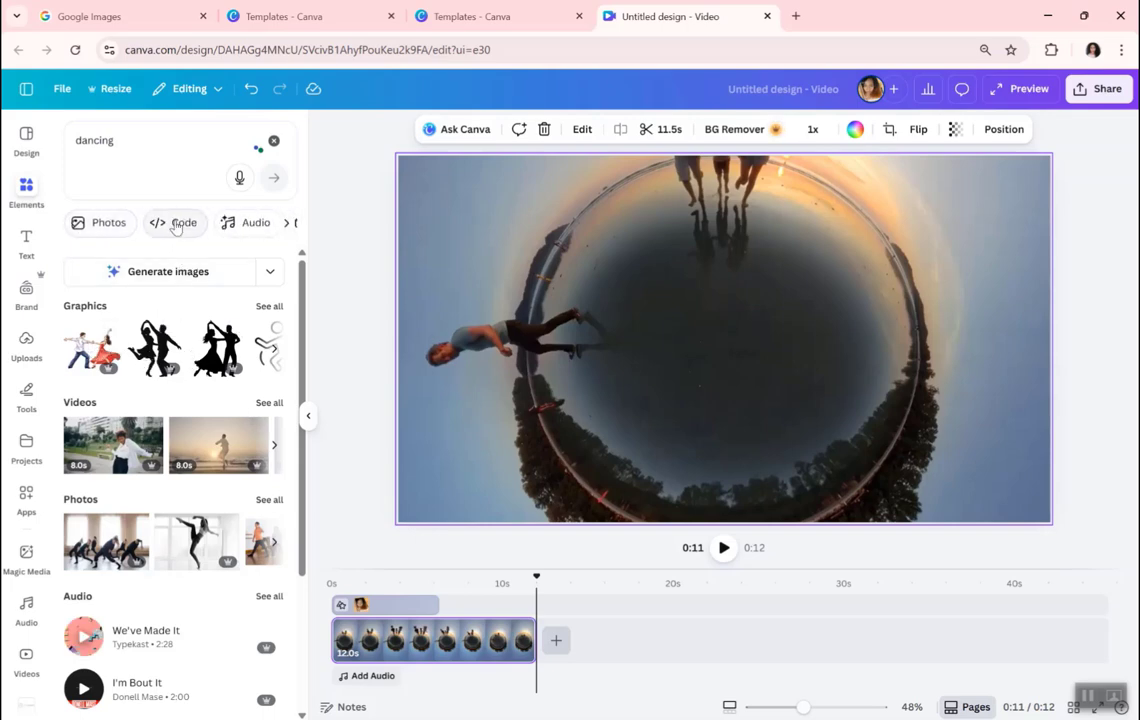
pyautogui.hscroll(-2, 173, 226)
pyautogui.click(98, 225)
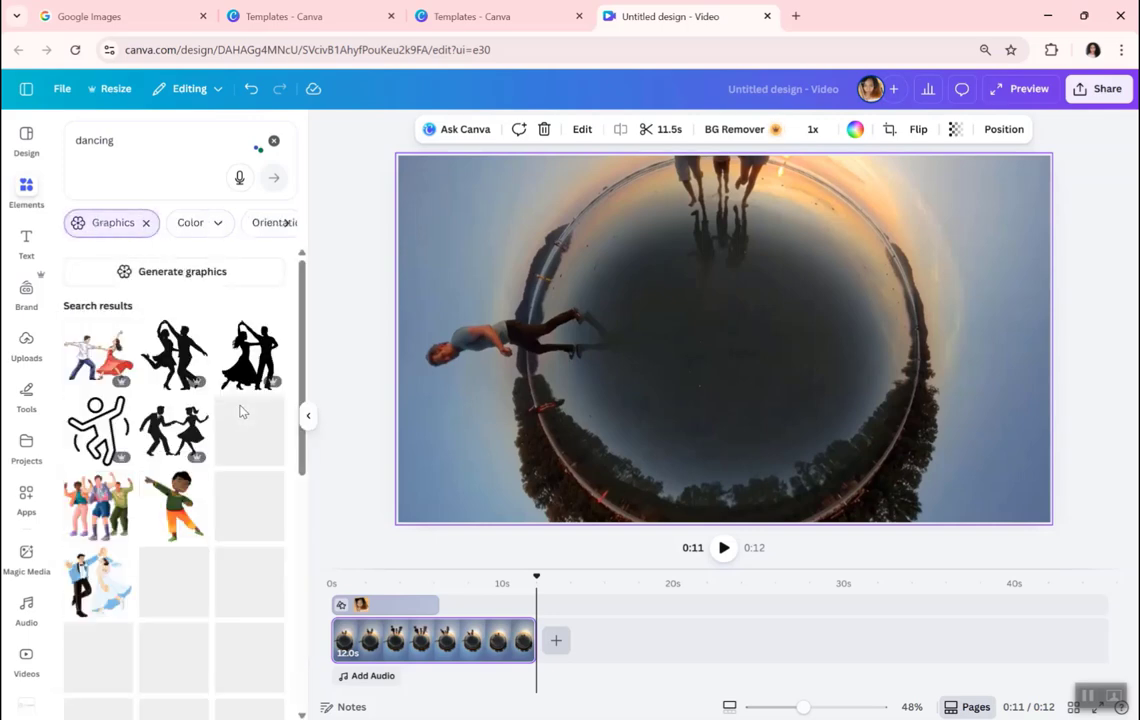
pyautogui.moveTo(230, 431); pyautogui.dragTo(761, 254)
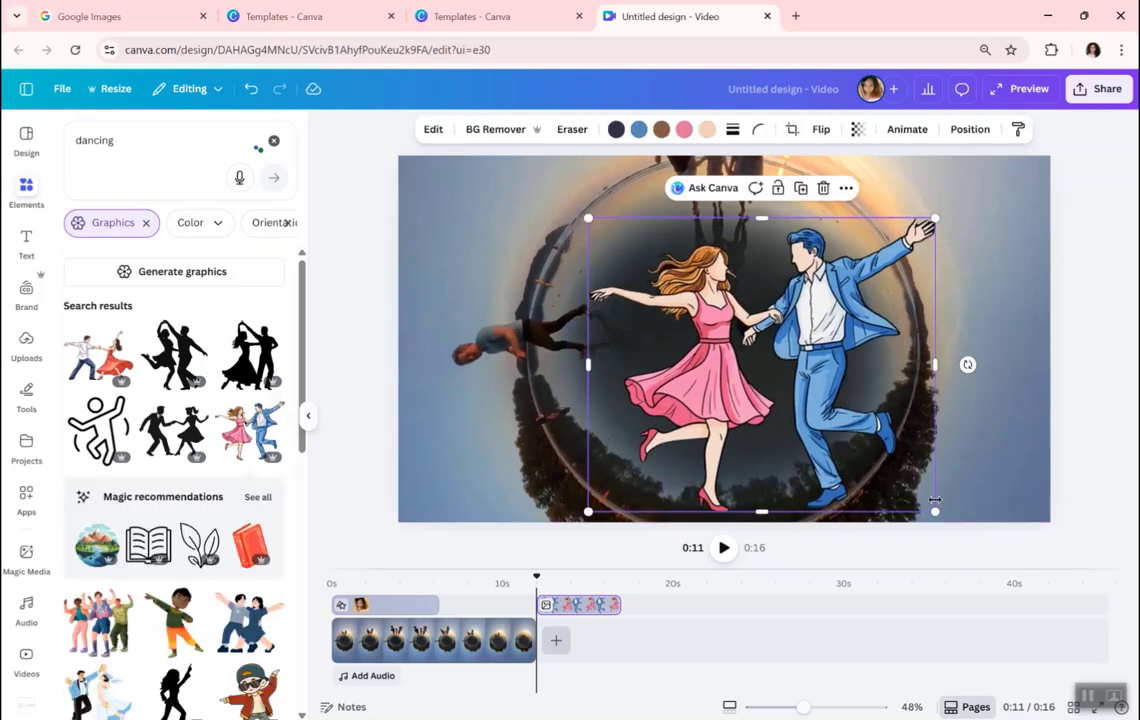
# Step: Shrink the dancing couple graphic on the page and play the video from the start
pyautogui.moveTo(934, 499); pyautogui.dragTo(860, 465)
pyautogui.moveTo(915, 494); pyautogui.dragTo(865, 452)
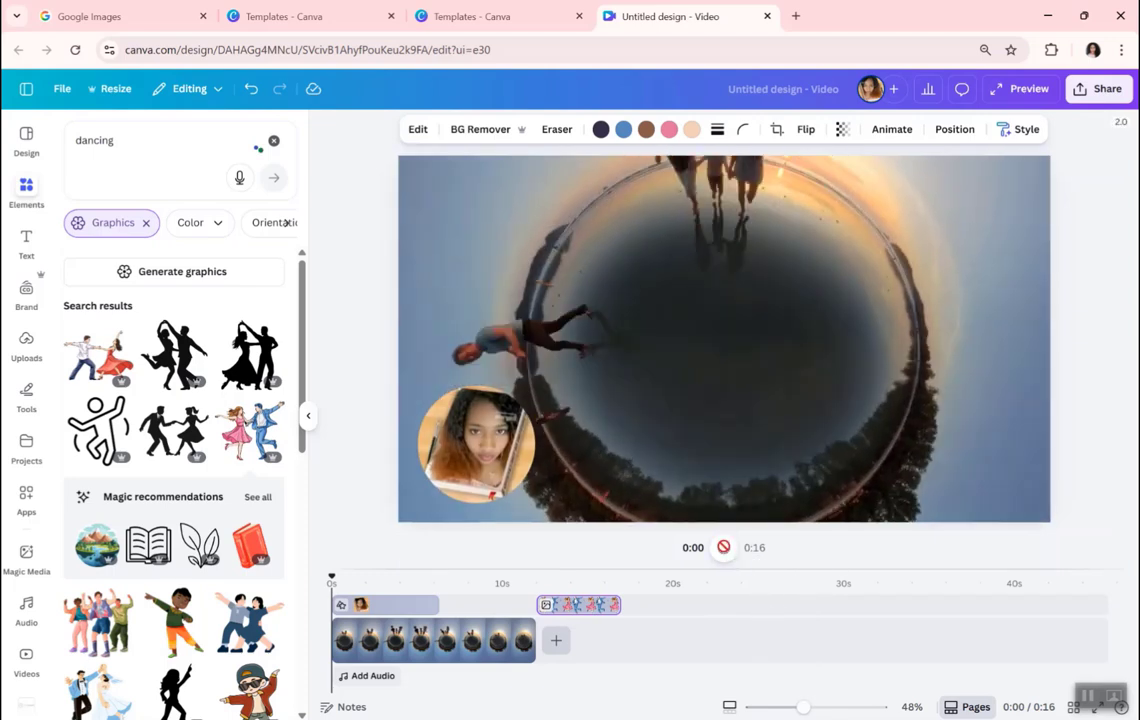
pyautogui.click(724, 547)
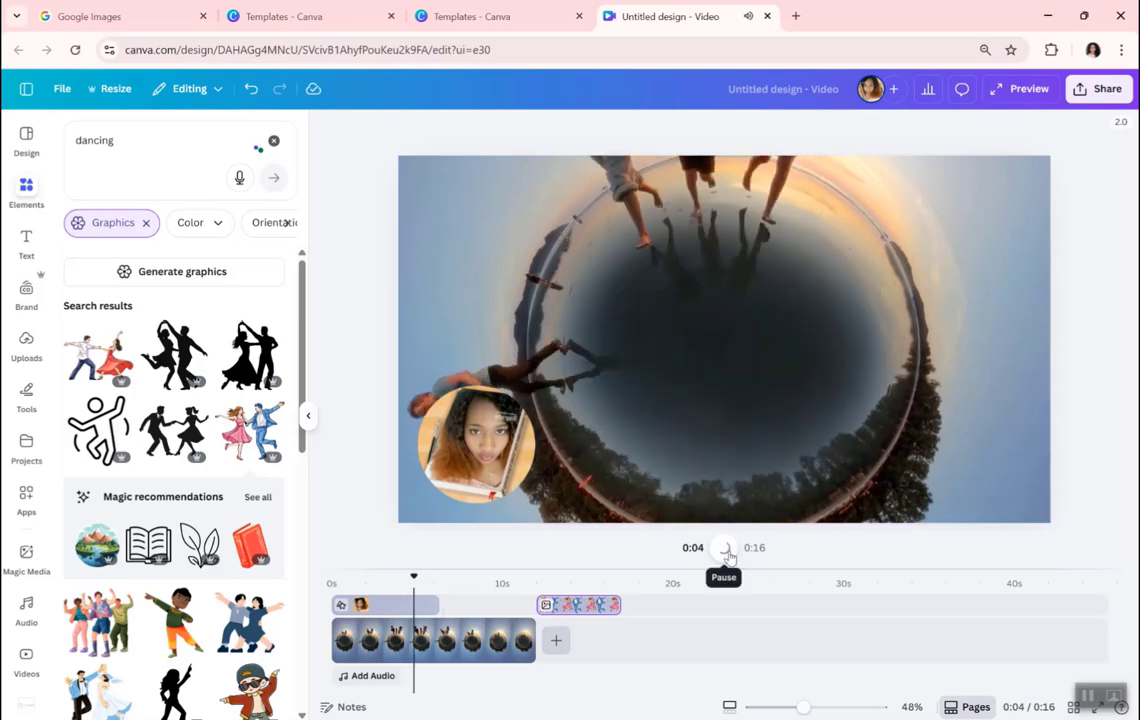
pyautogui.click(1087, 695)
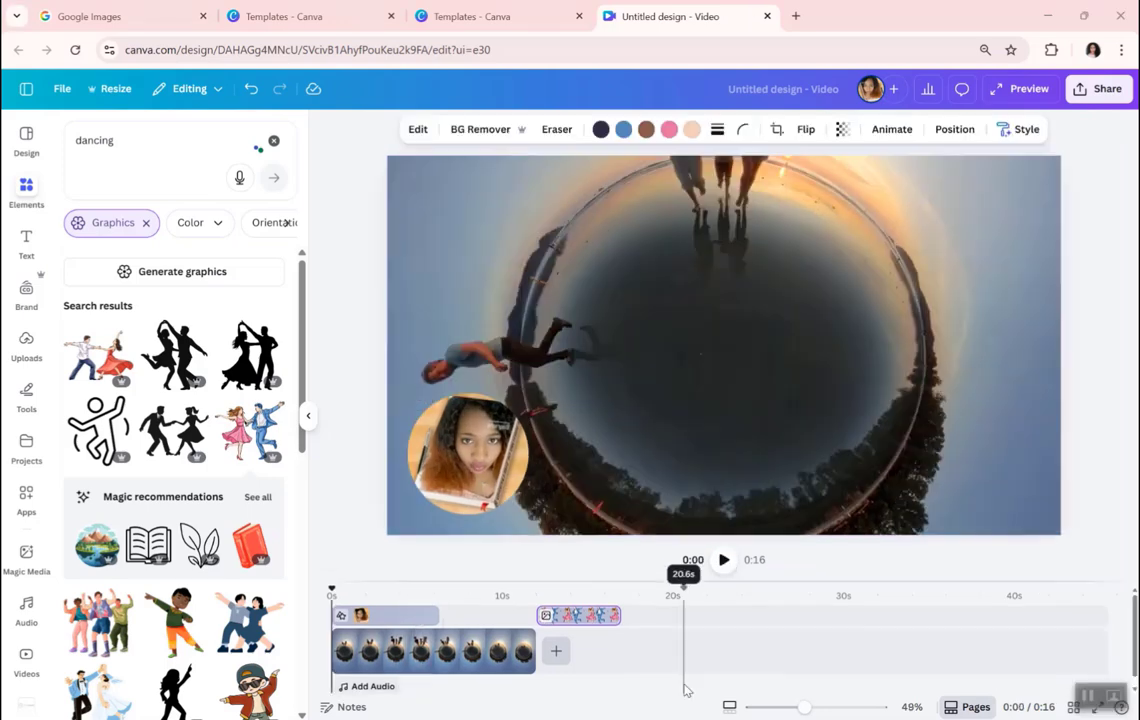
# Step: Check the design's MP4 download settings and its YouTube publishing options, and close them without exporting
pyautogui.click(1100, 88)
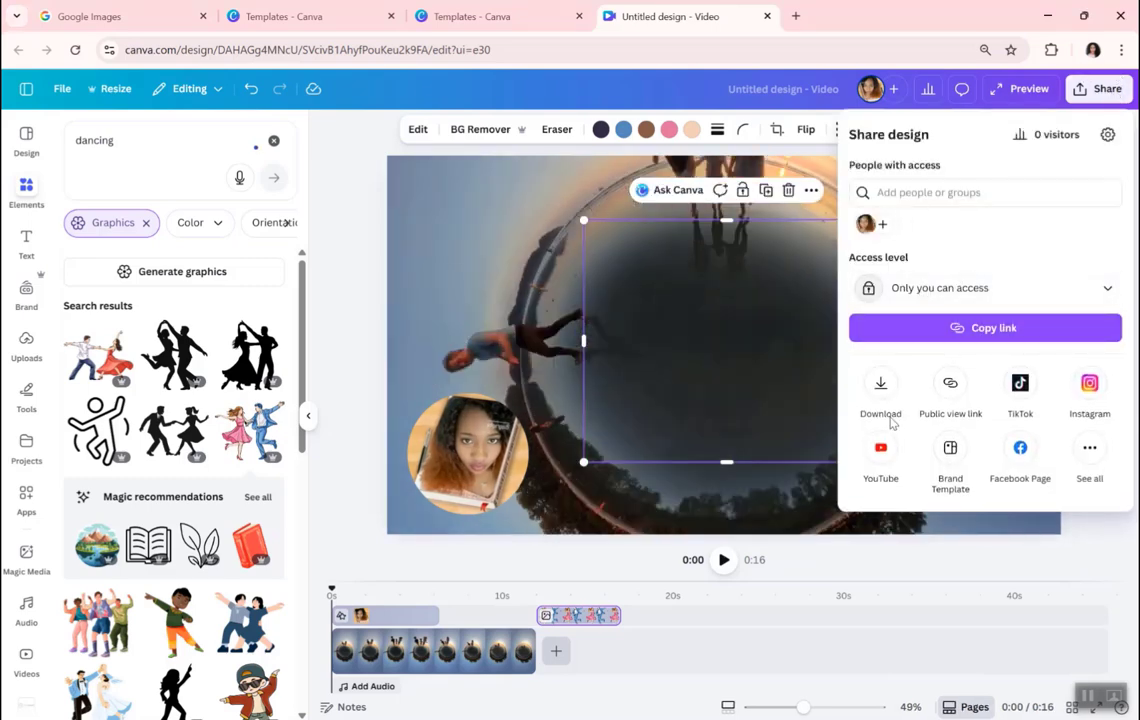
pyautogui.click(881, 385)
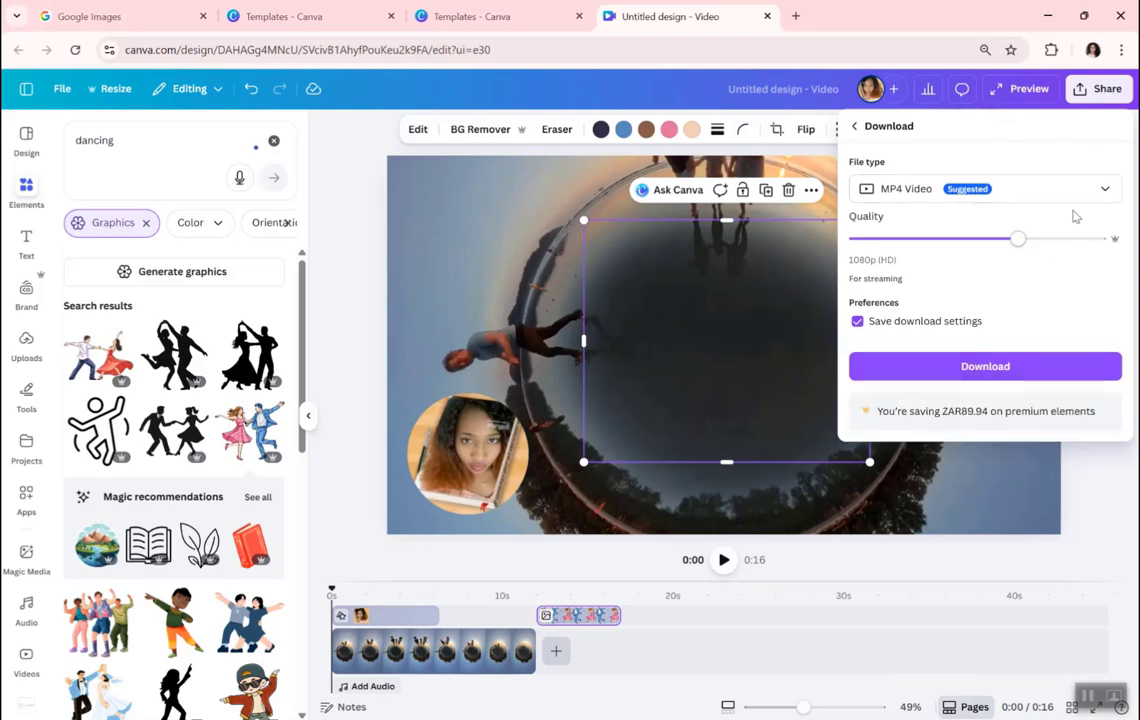
pyautogui.click(1118, 90)
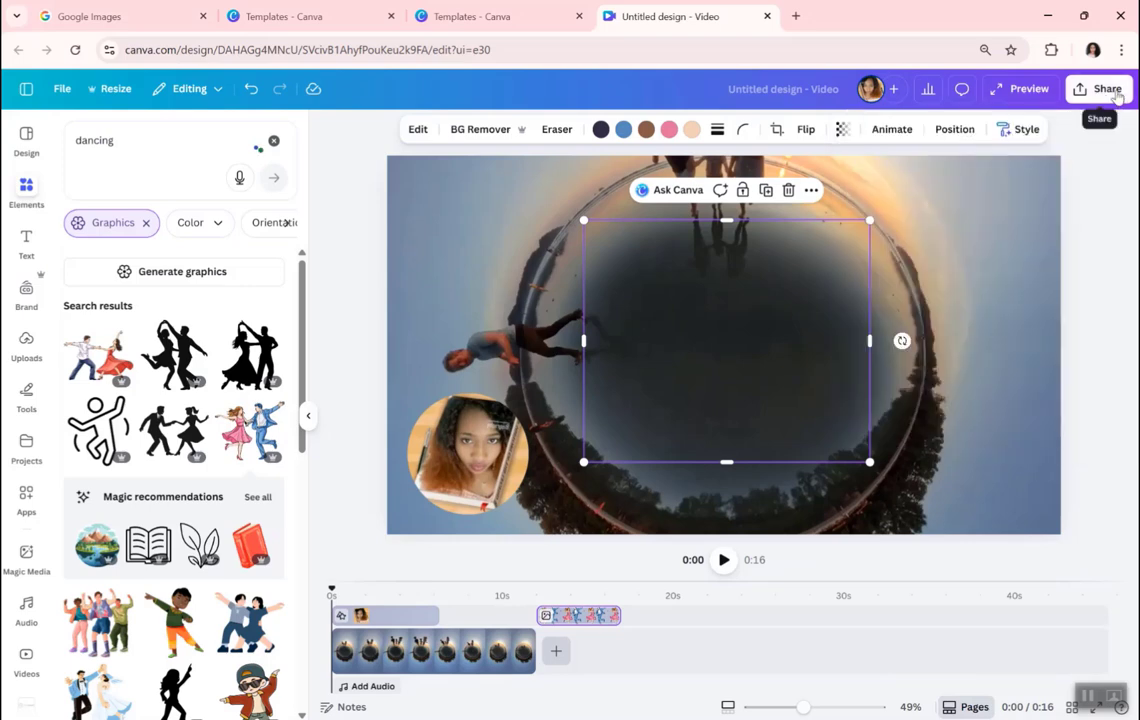
pyautogui.click(1105, 90)
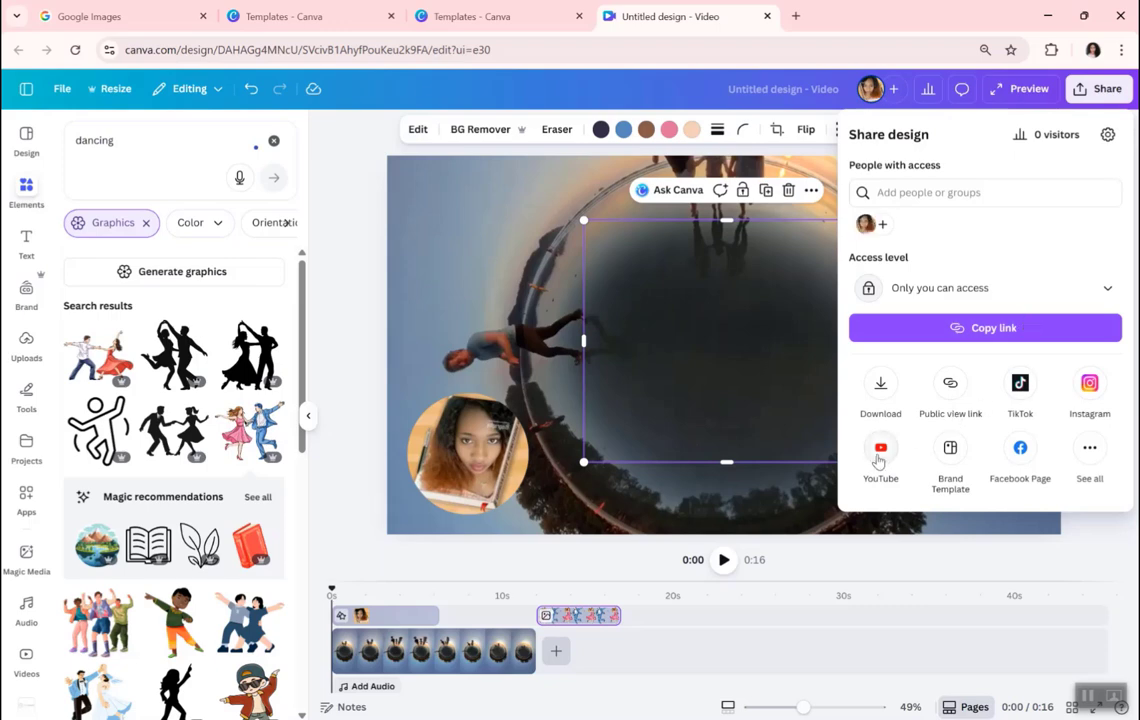
pyautogui.click(880, 450)
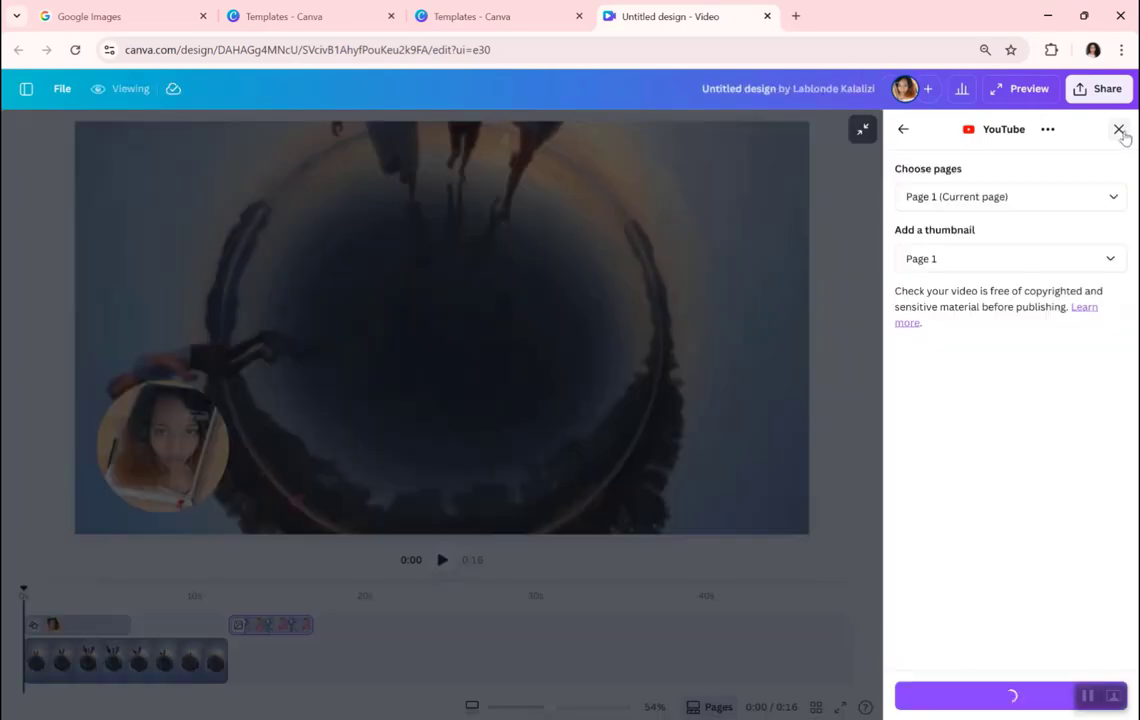
pyautogui.click(1119, 130)
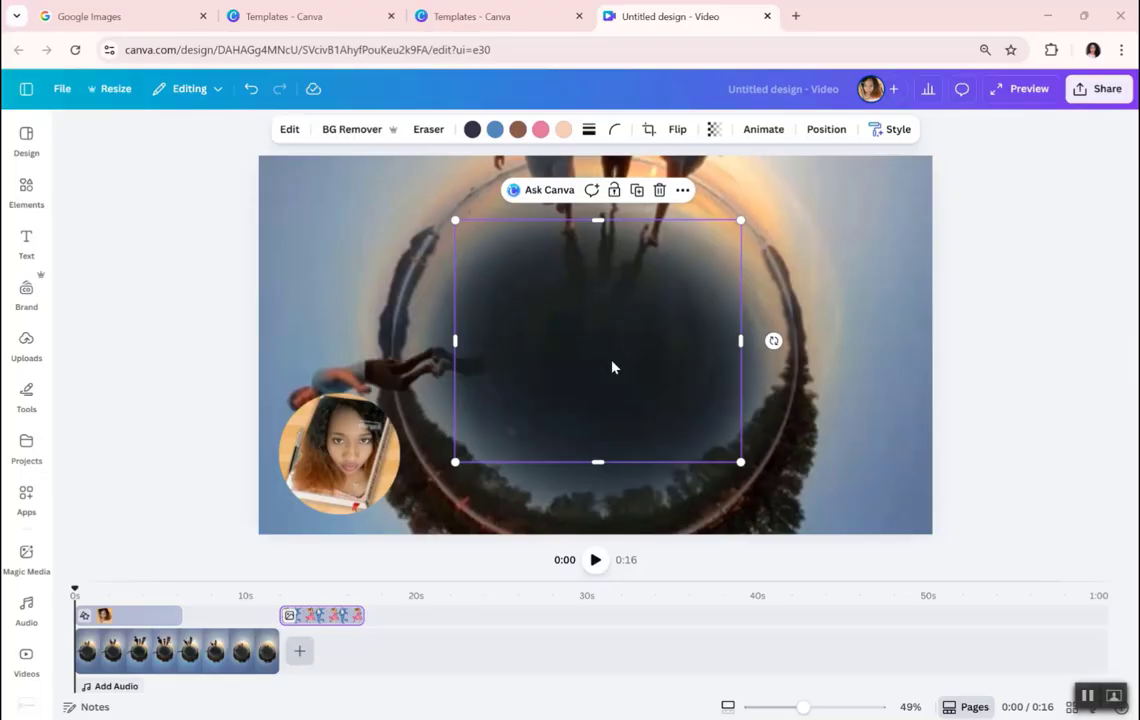
# Step: Show the design templates, and close the landscape video design's browser tab, confirming leaving the site
pyautogui.click(12, 138)
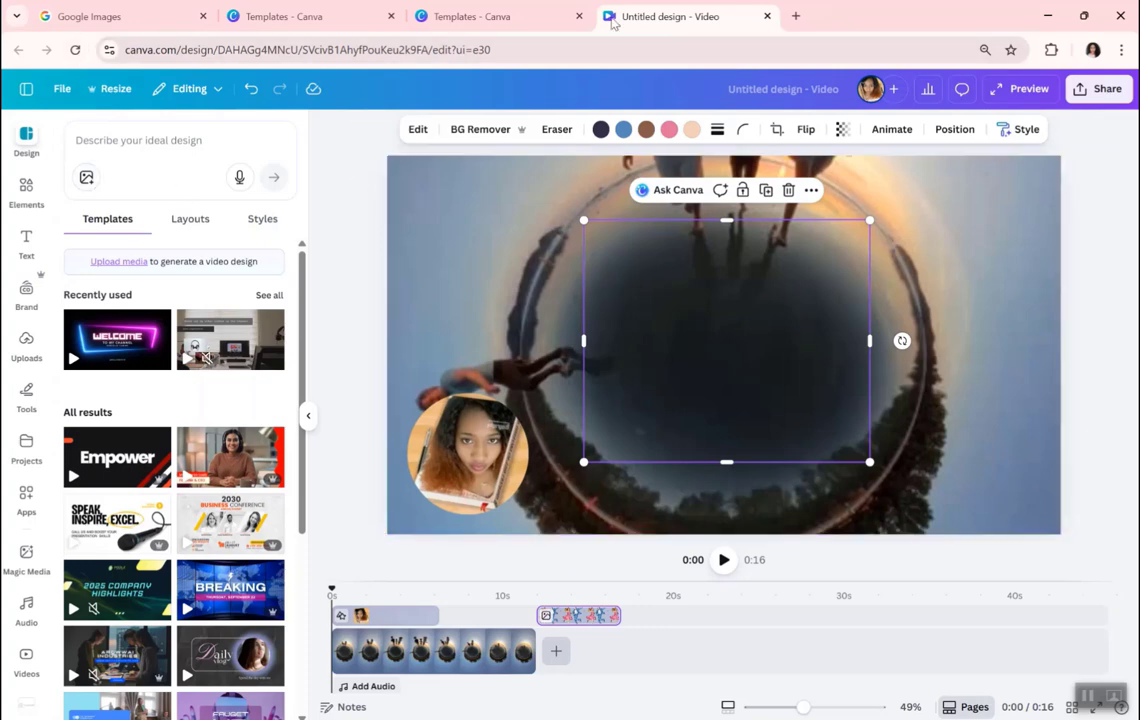
pyautogui.click(767, 16)
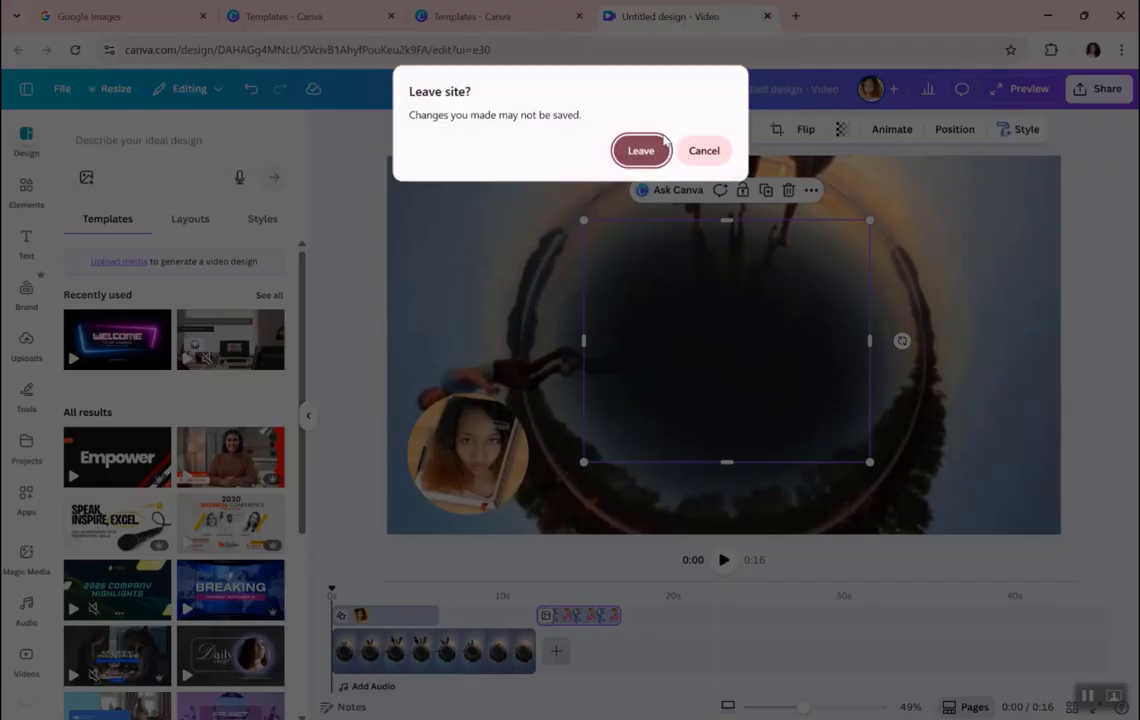
pyautogui.click(637, 151)
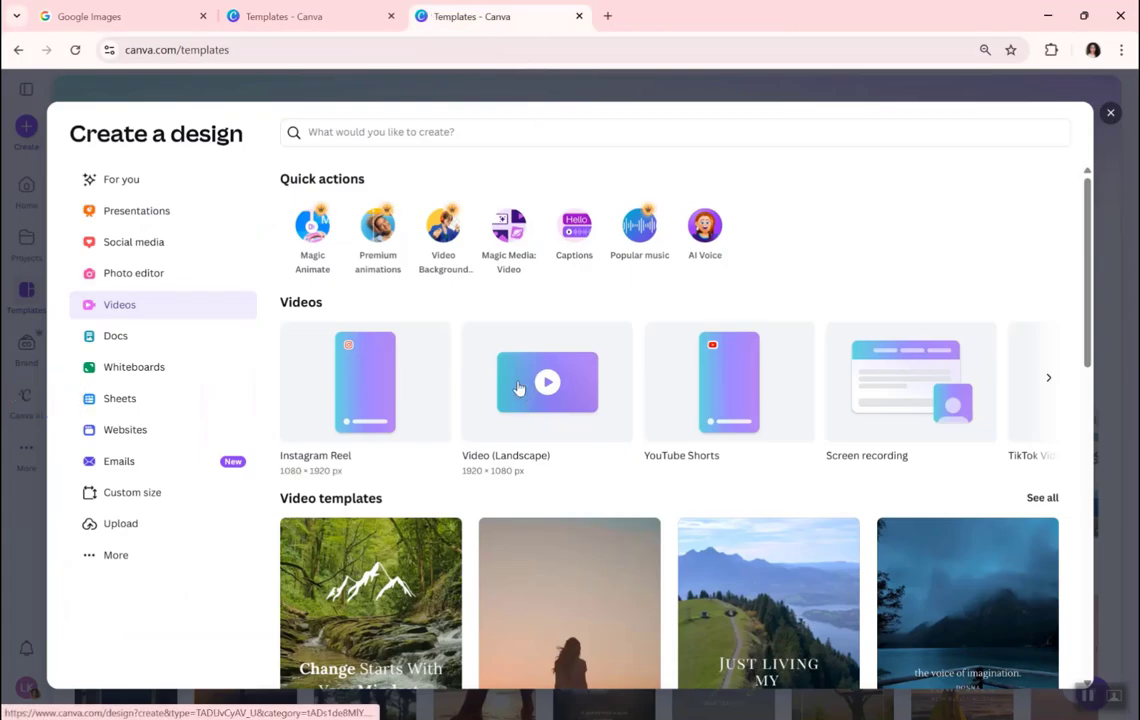
# Step: Browse the video formats and create a blank design in the TikTok Video format
pyautogui.hscroll(5, 611, 392)
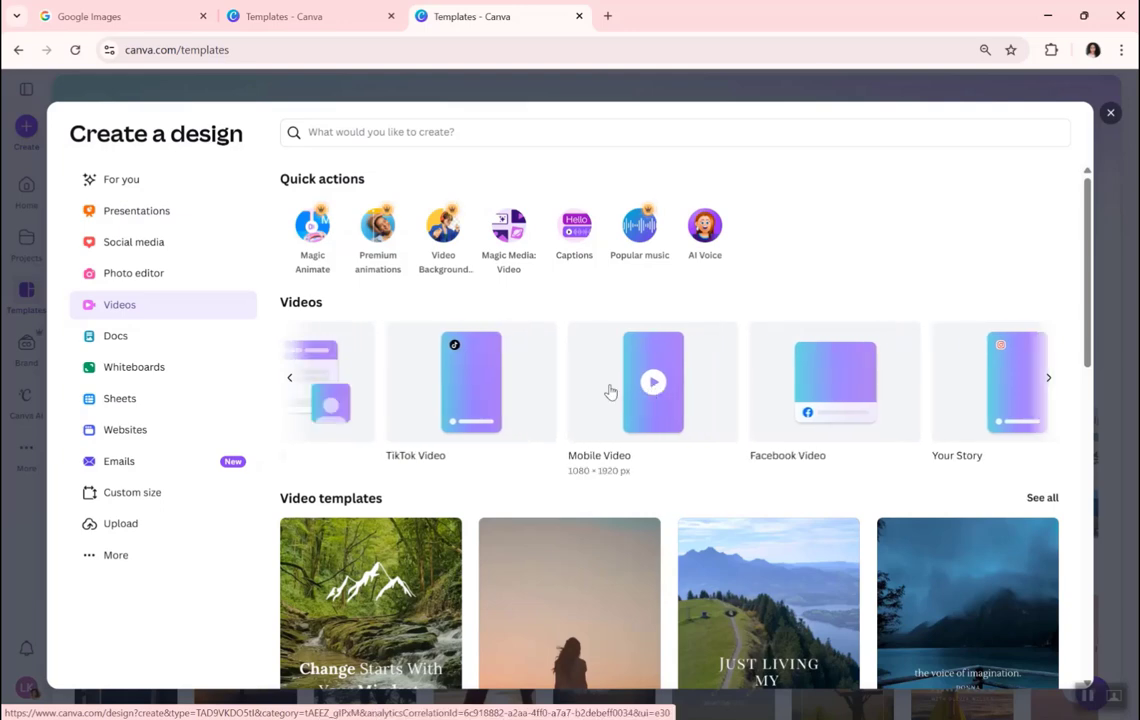
pyautogui.hscroll(-4, 611, 392)
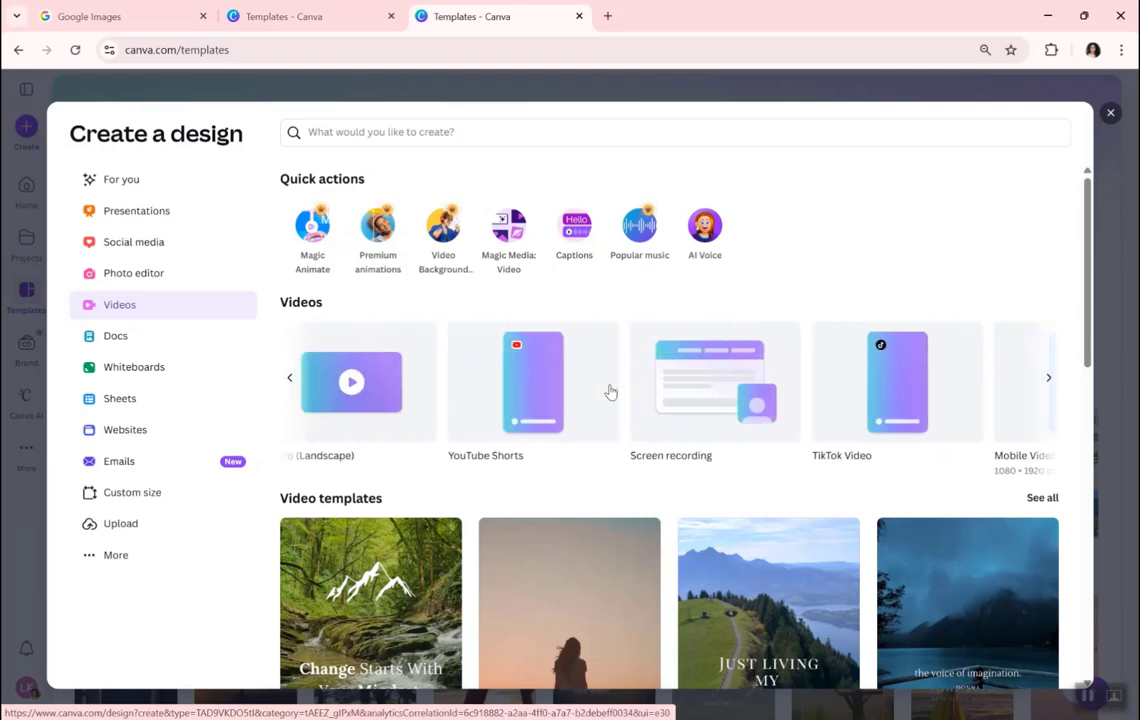
pyautogui.hscroll(-2, 611, 392)
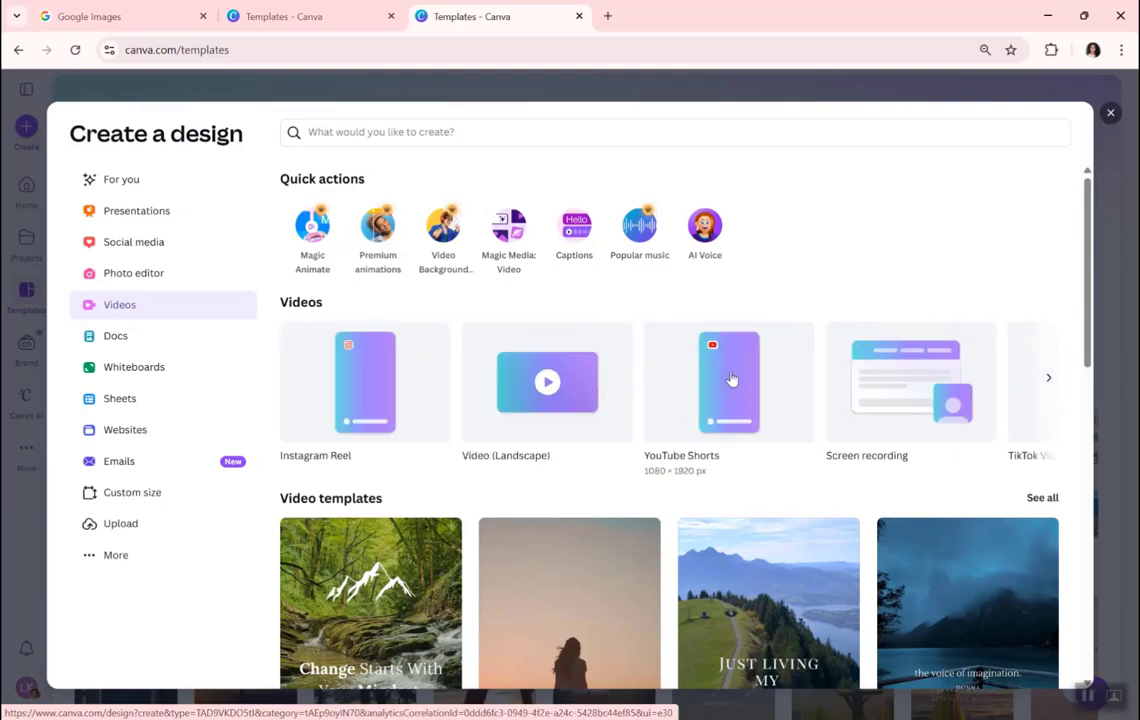
pyautogui.hscroll(2, 901, 405)
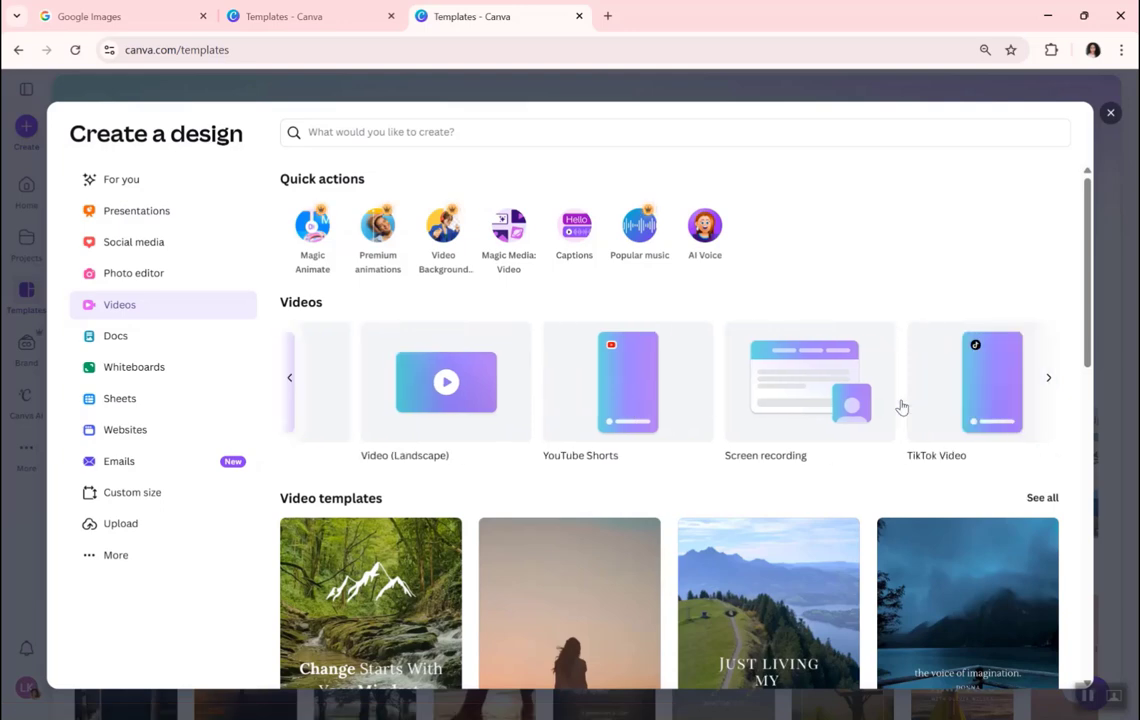
pyautogui.click(909, 381)
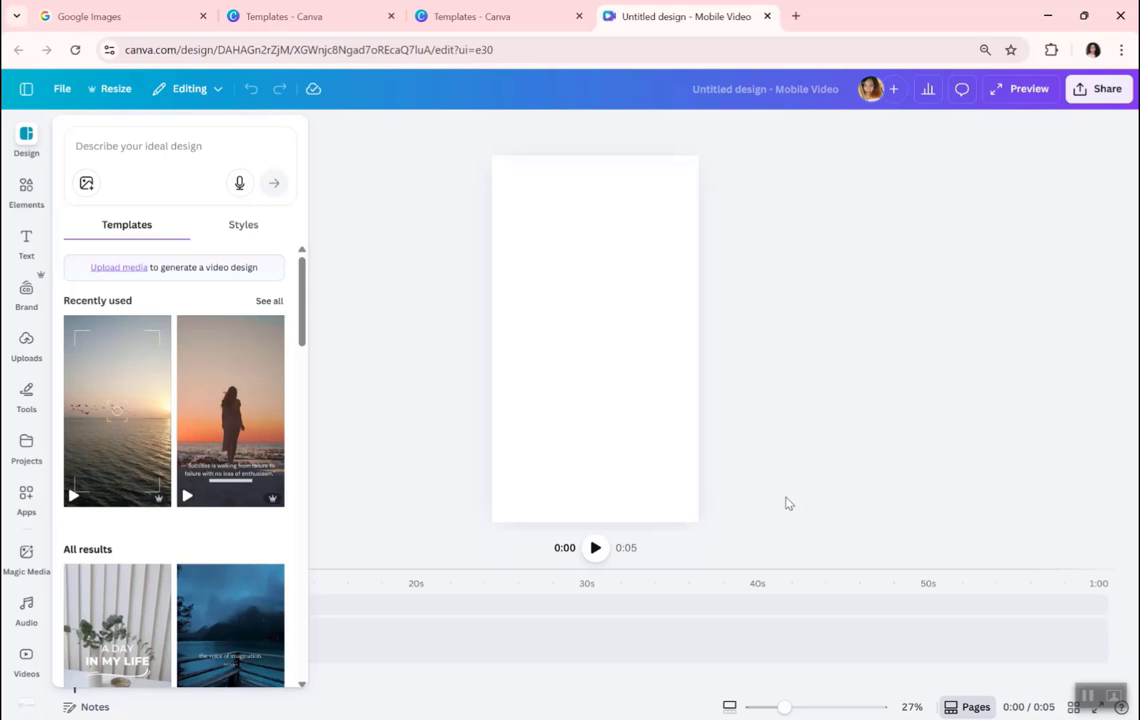
# Step: Look through the templates for the vertical video and open the Record Yourself studio
pyautogui.scroll(-2, 147, 497)
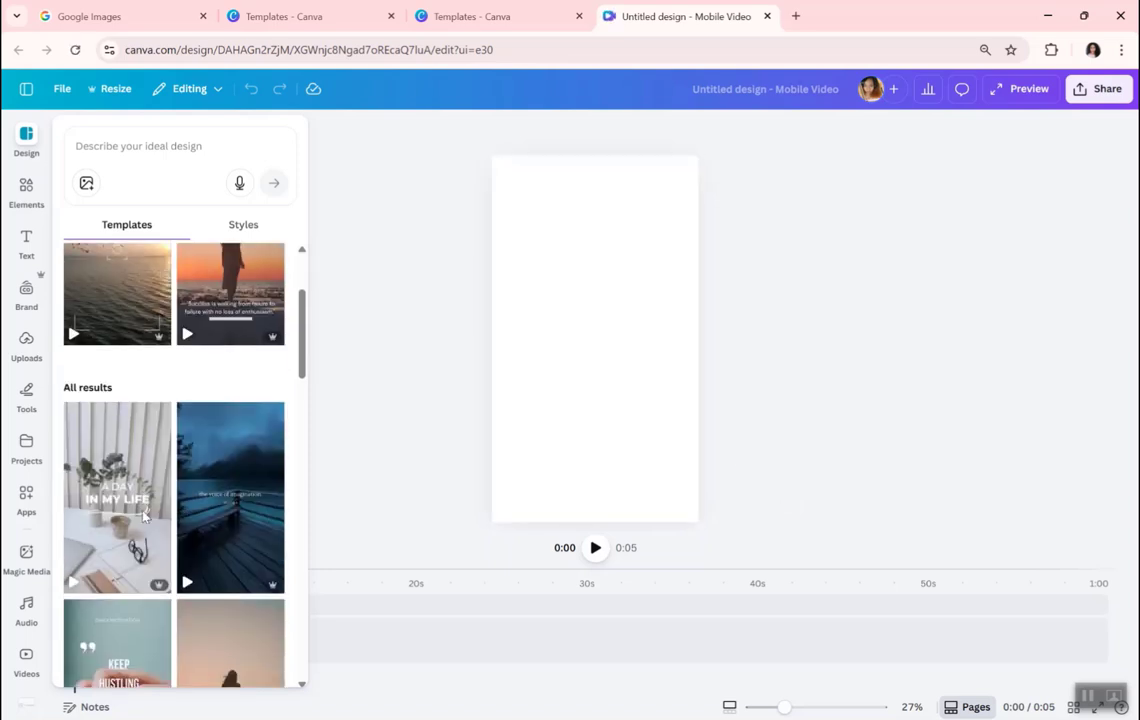
pyautogui.scroll(-2, 120, 500)
pyautogui.scroll(1, 60, 560)
pyautogui.scroll(1, 60, 558)
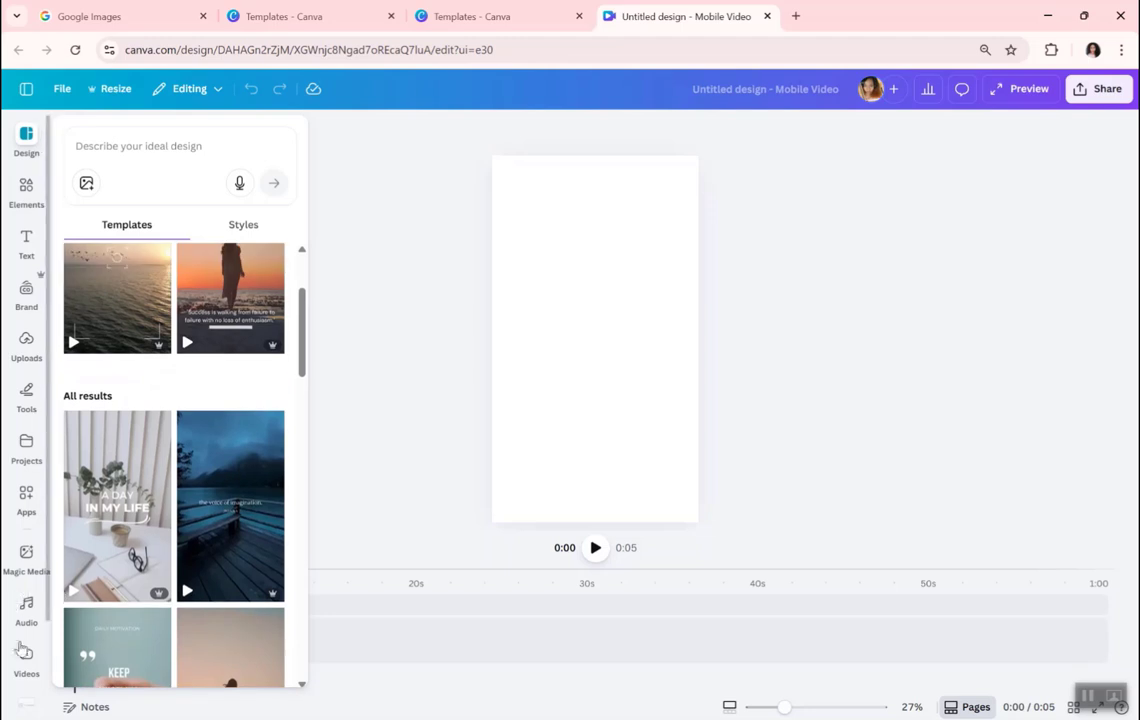
pyautogui.click(30, 666)
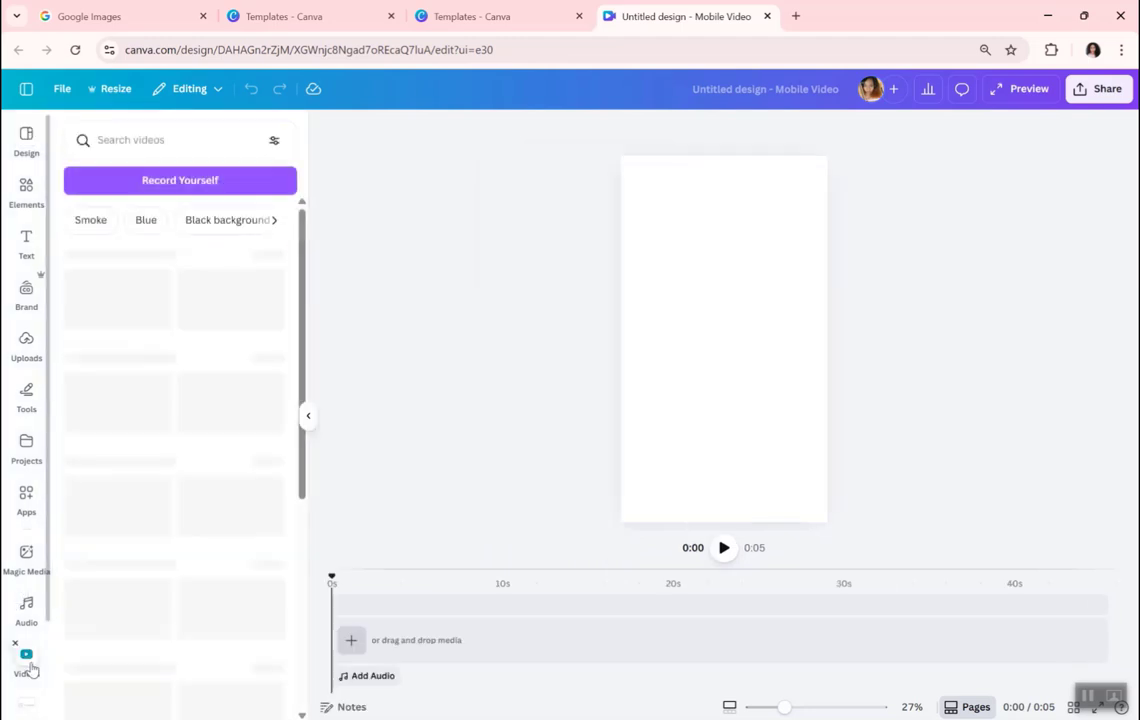
pyautogui.click(188, 174)
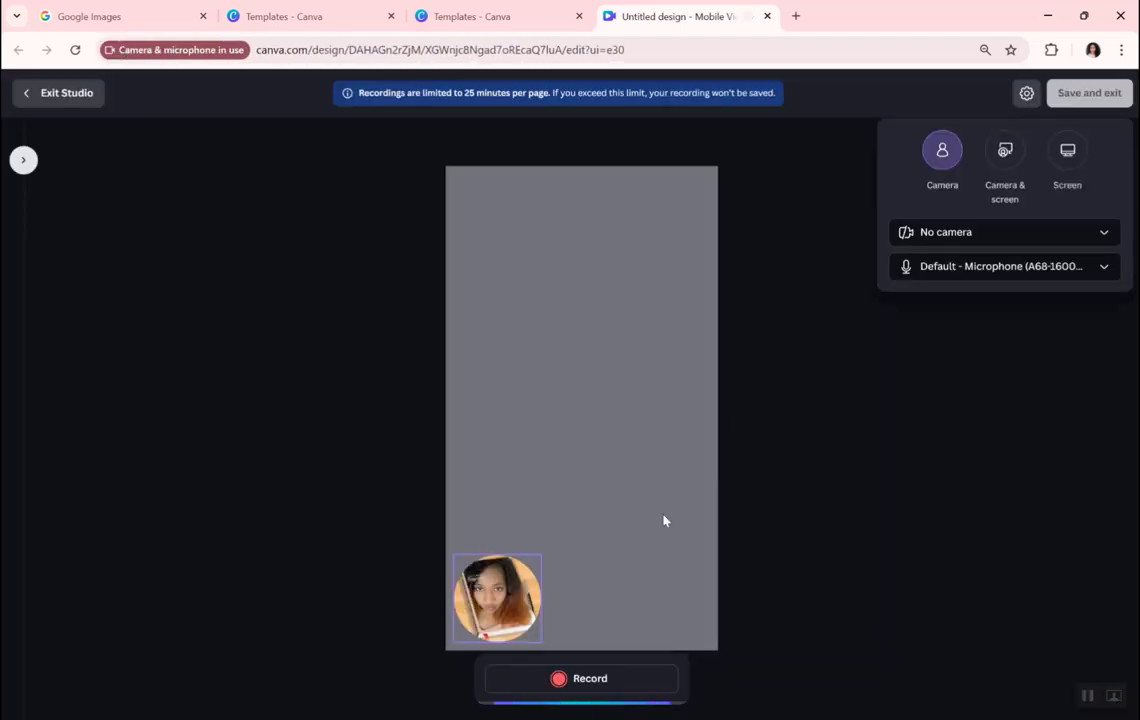
pyautogui.click(1004, 150)
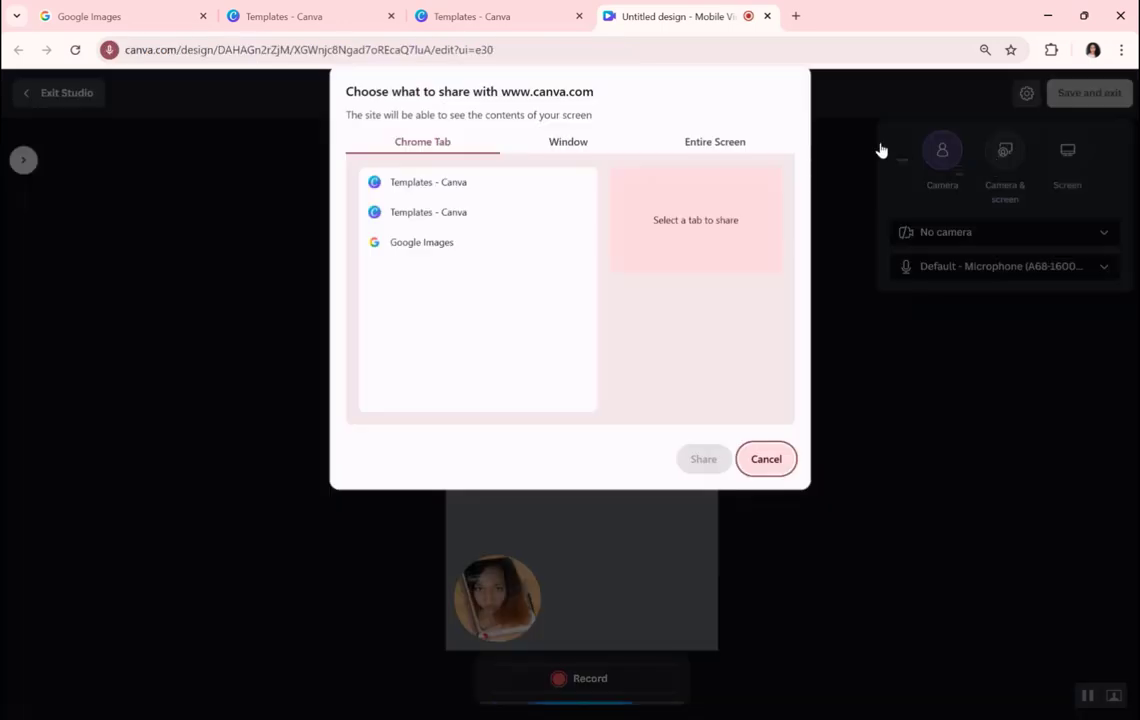
pyautogui.click(766, 459)
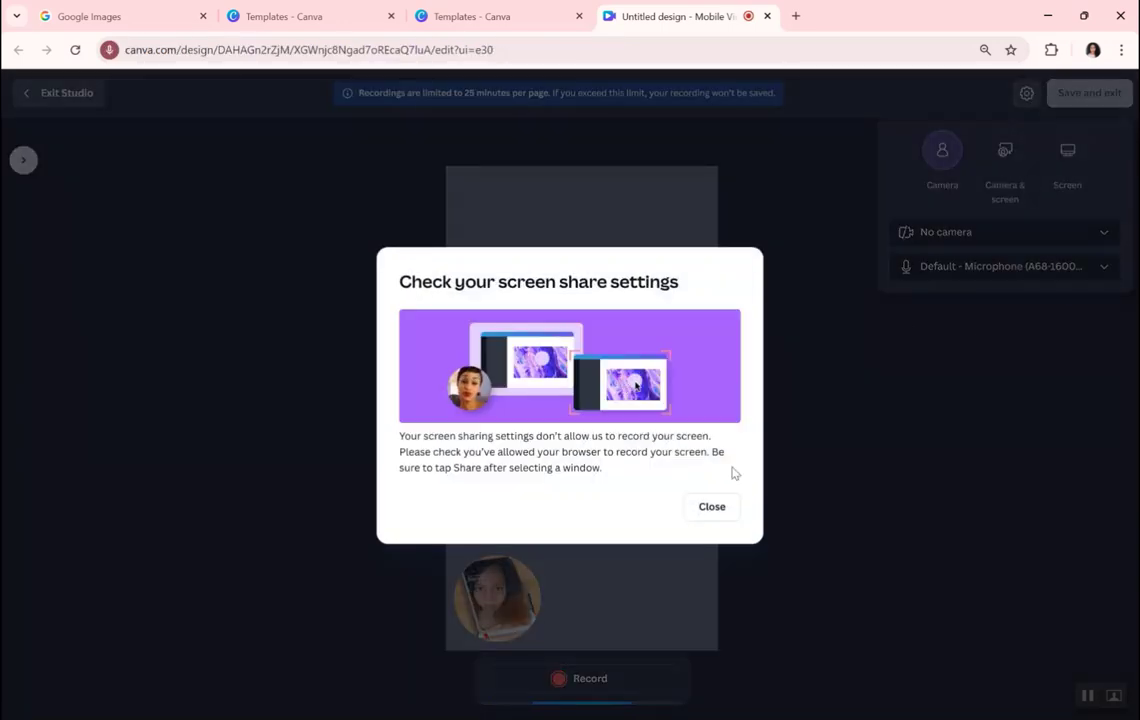
pyautogui.click(707, 508)
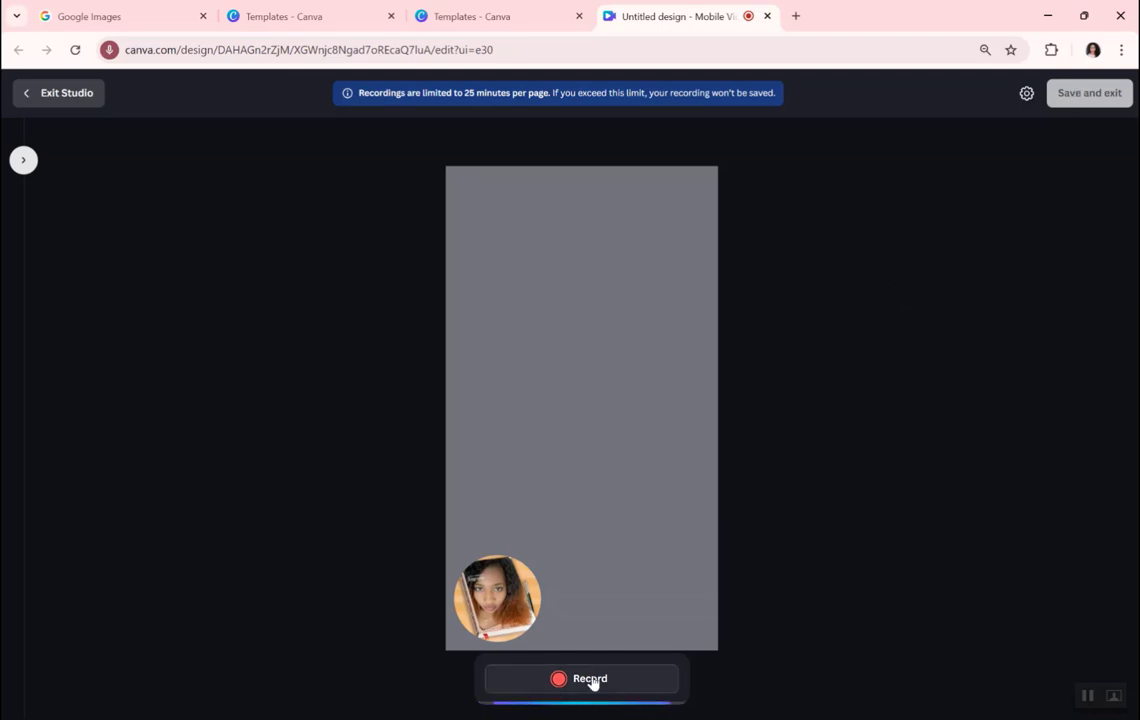
pyautogui.click(60, 93)
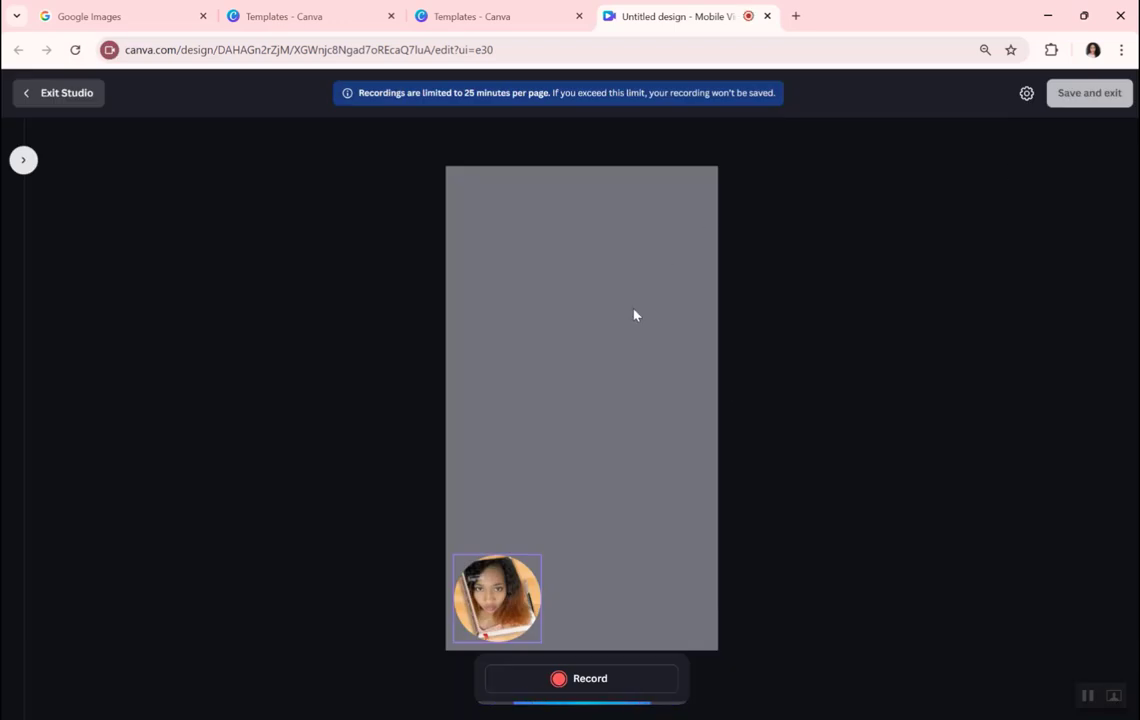
# Step: Record a short camera clip, pause and finish it, and exit the recording studio without saving
pyautogui.click(558, 679)
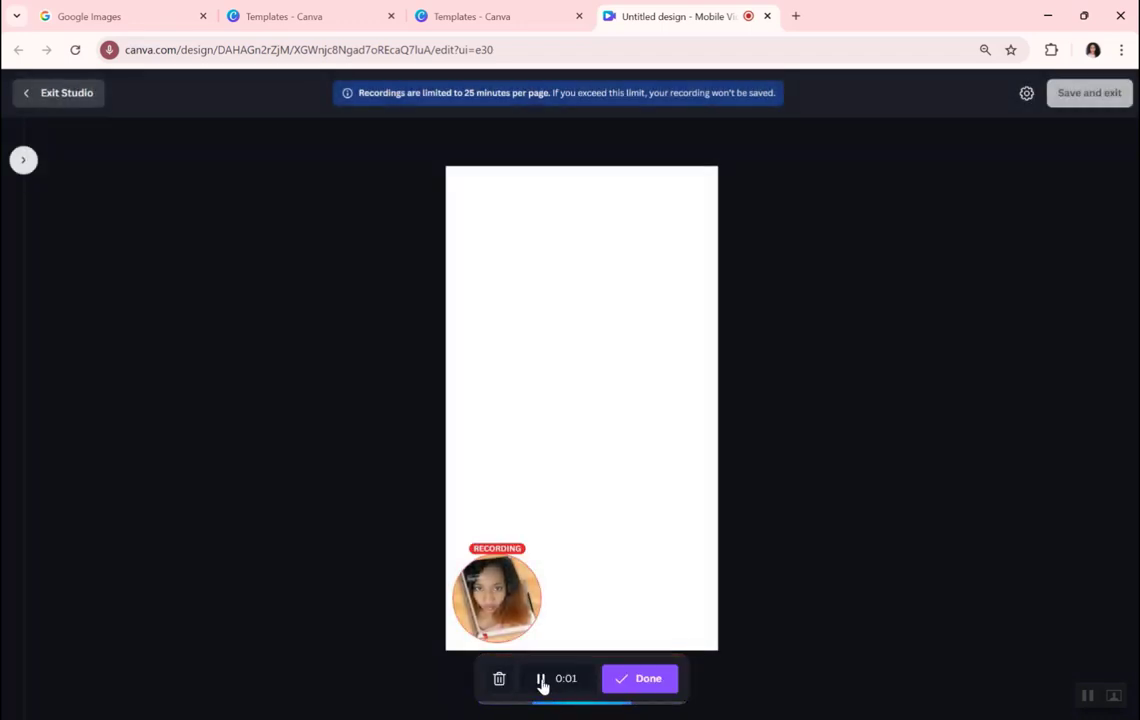
pyautogui.click(541, 679)
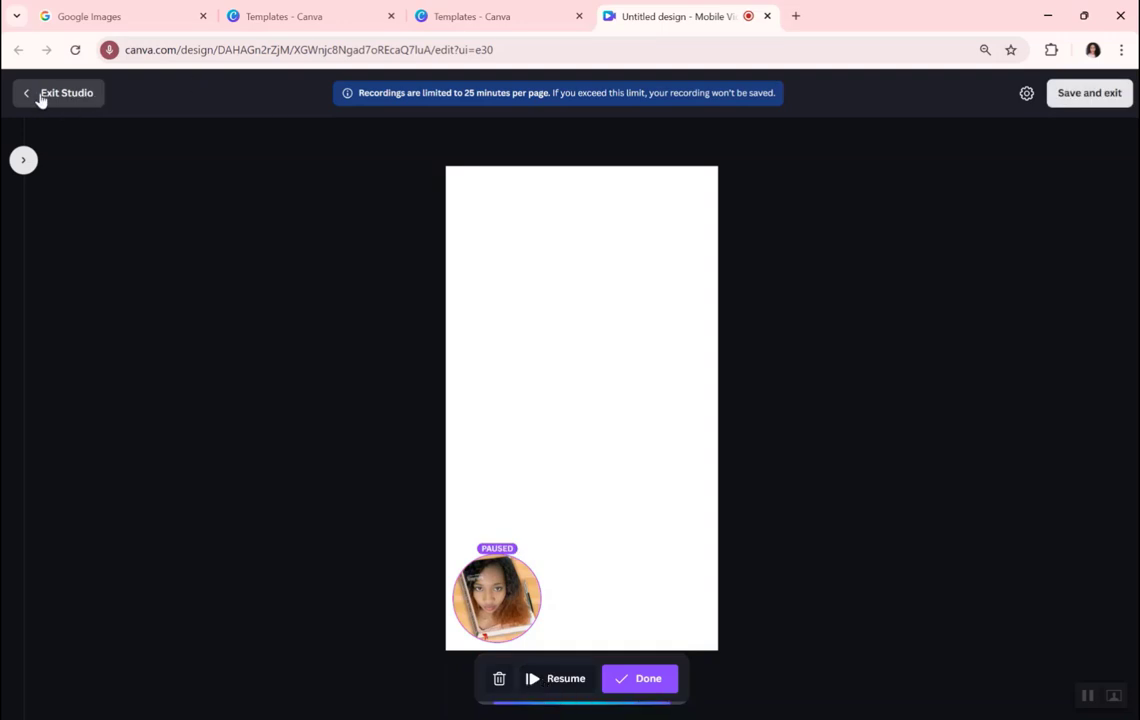
pyautogui.click(634, 684)
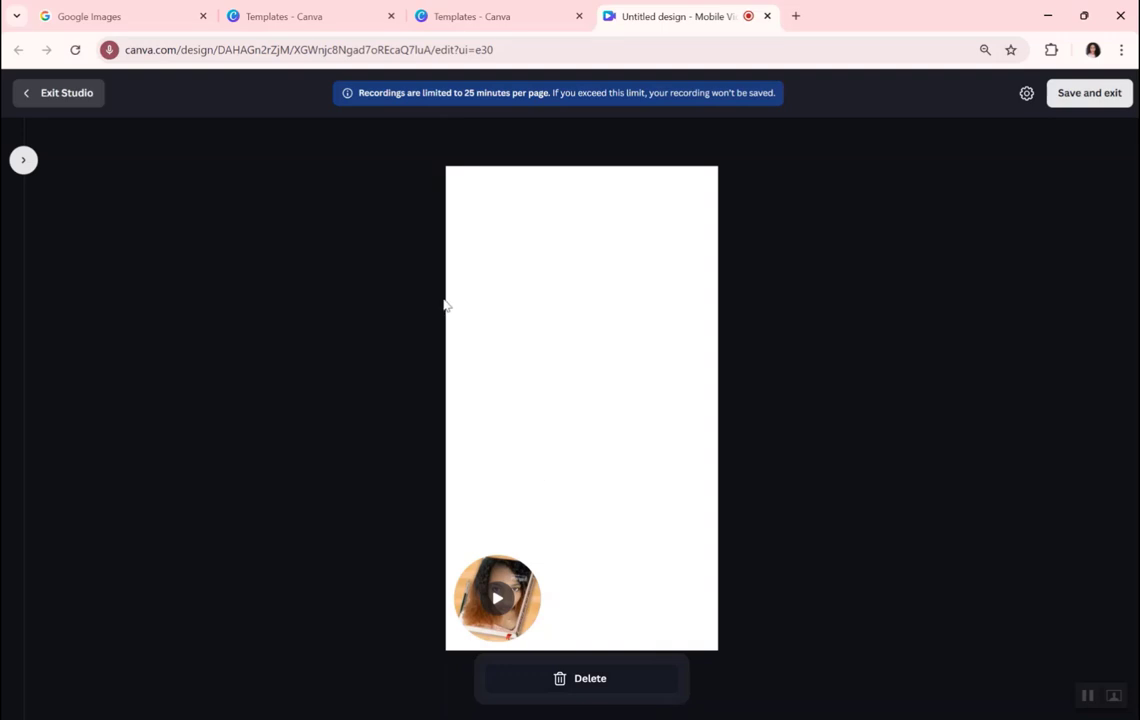
pyautogui.click(44, 100)
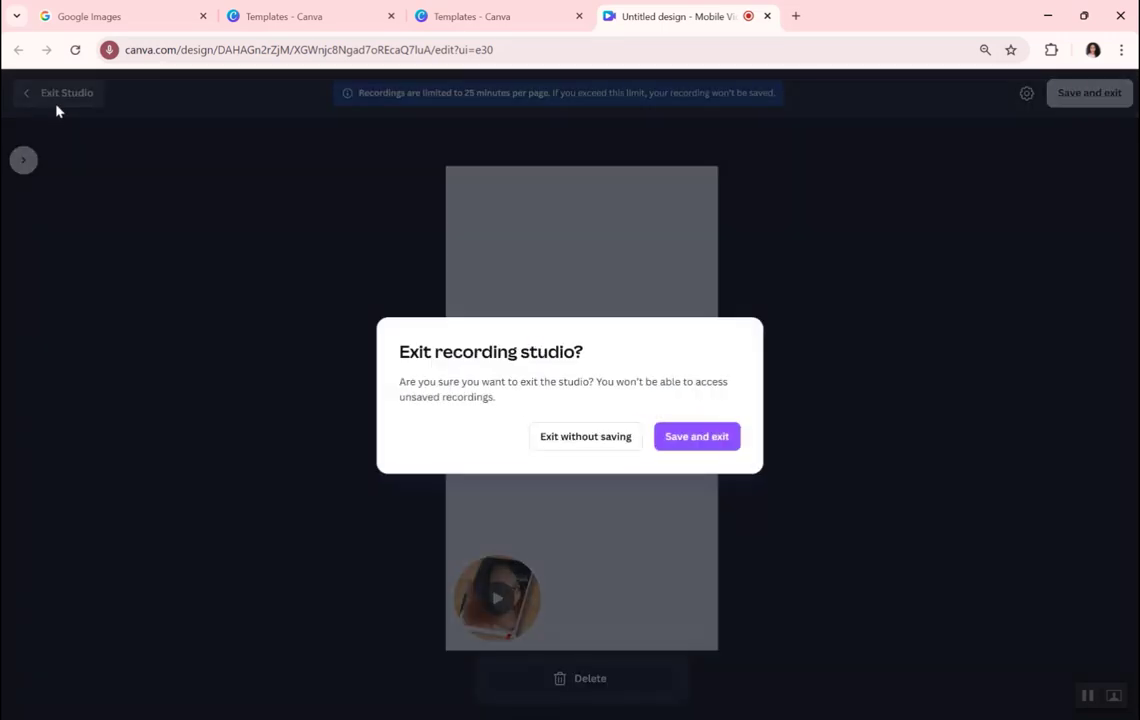
pyautogui.click(584, 438)
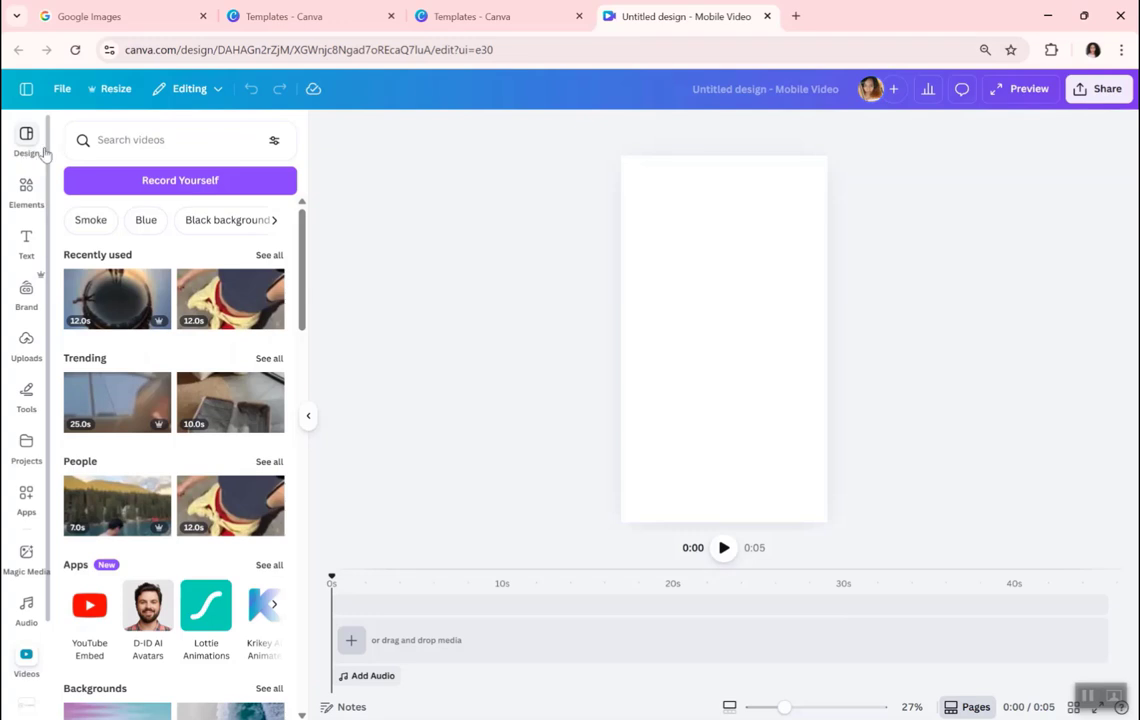
# Step: Return to the Templates page, look through the remaining video formats and close the design creation window
pyautogui.click(470, 16)
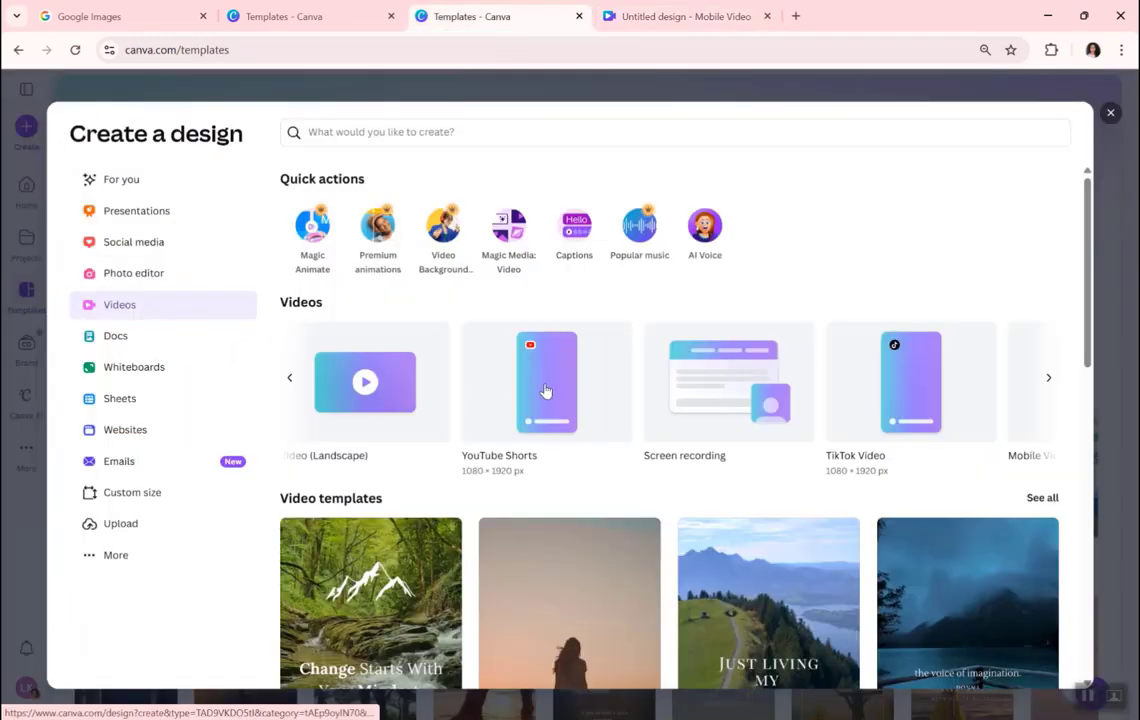
pyautogui.hscroll(2, 800, 394)
pyautogui.hscroll(2, 735, 397)
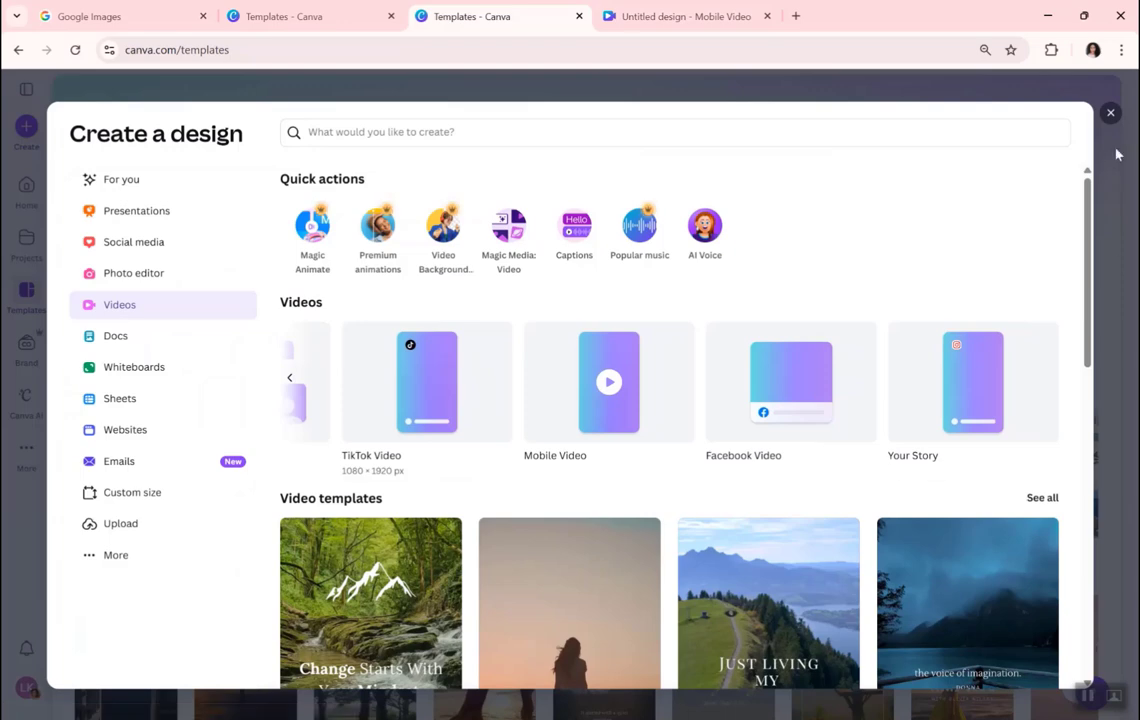
pyautogui.click(1111, 115)
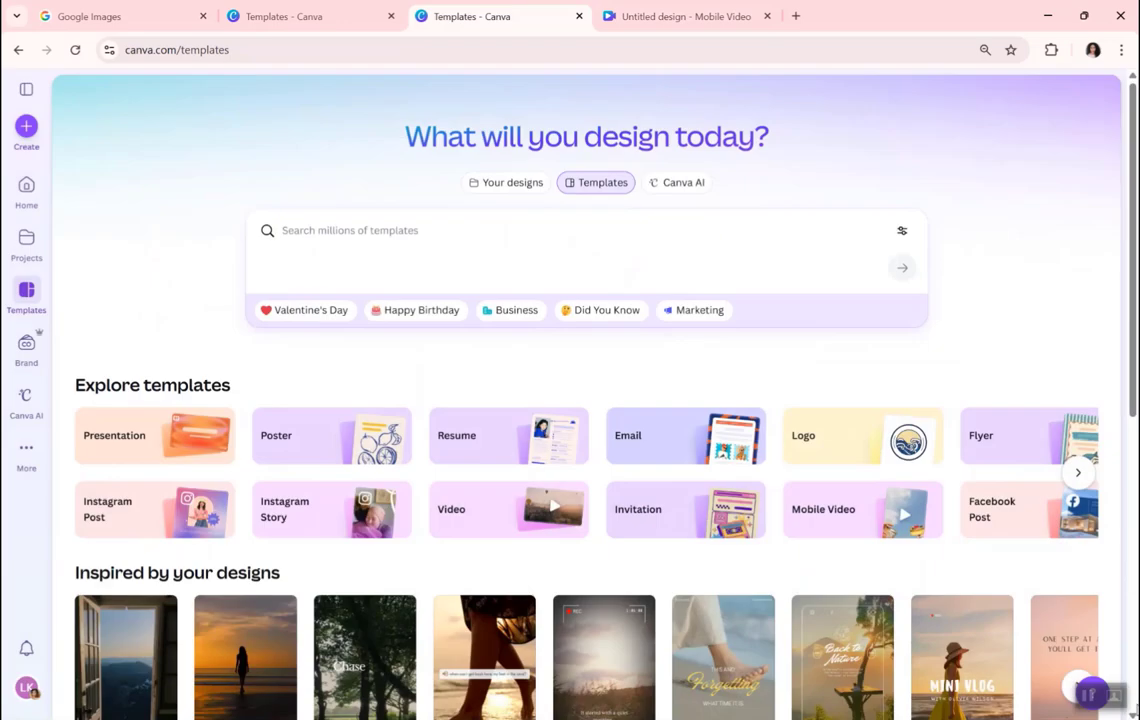